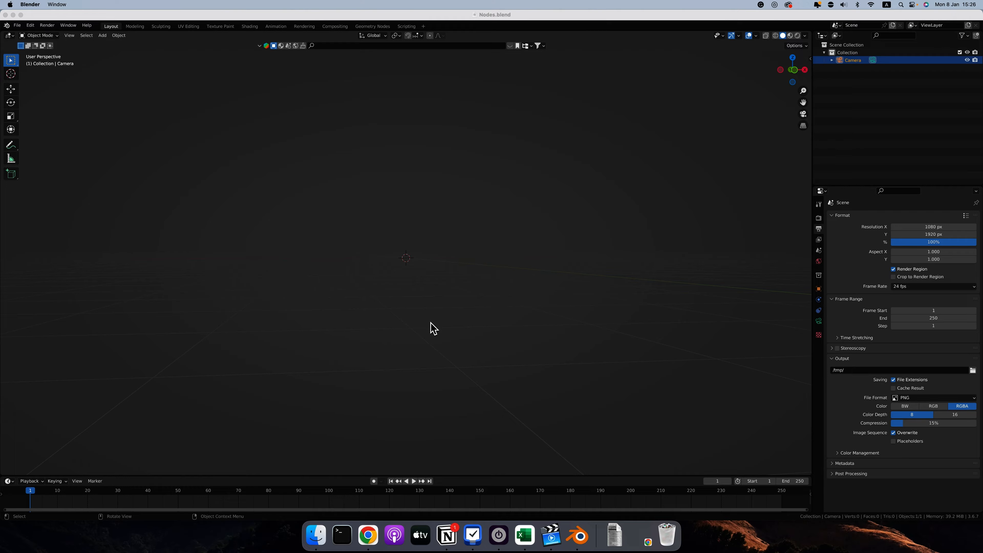
Step: Add a mesh cube in the Geometry Nodes workspace and create a new geometry node tree for it
left_click(374, 27)
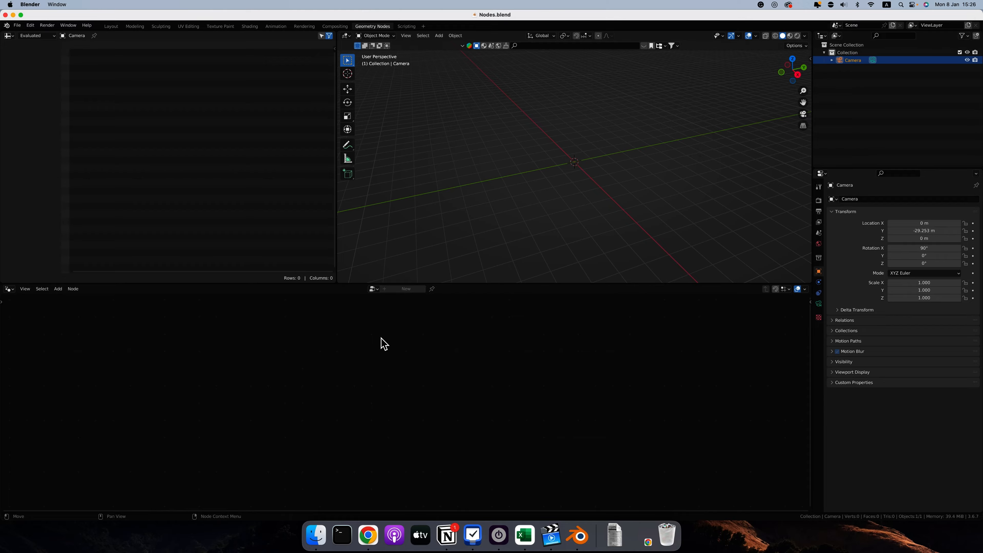
left_click(440, 35)
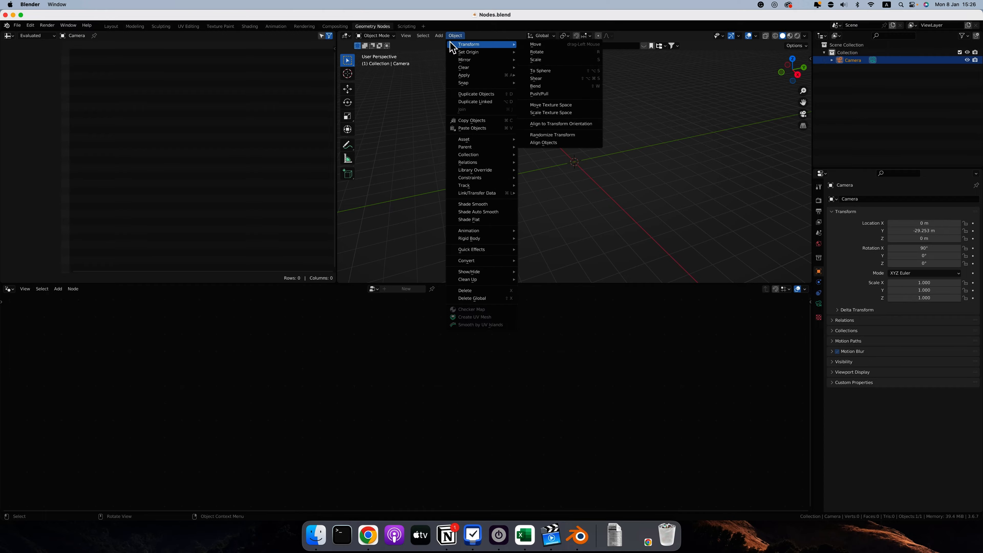
mouse_move(445, 44)
left_click(514, 52)
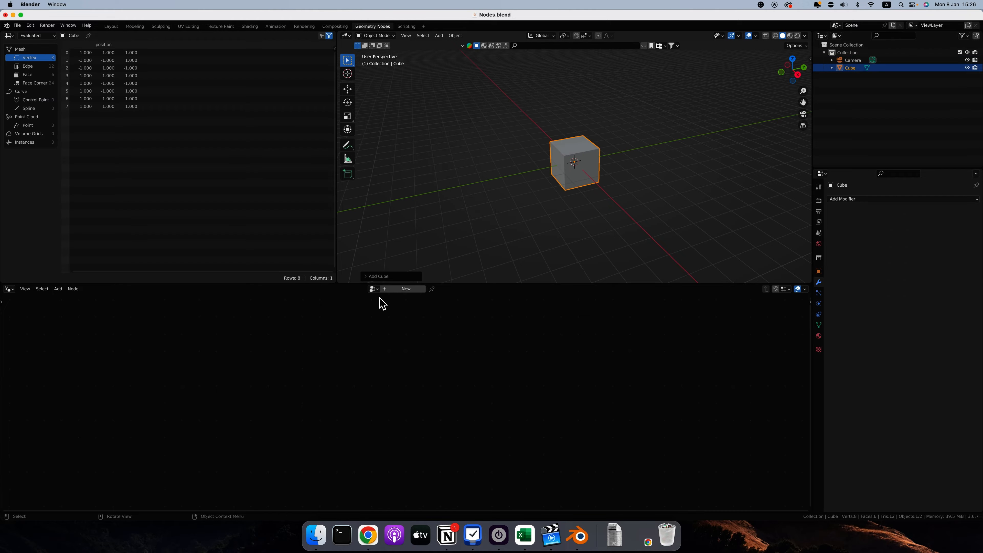
left_click(392, 291)
mouse_move(237, 439)
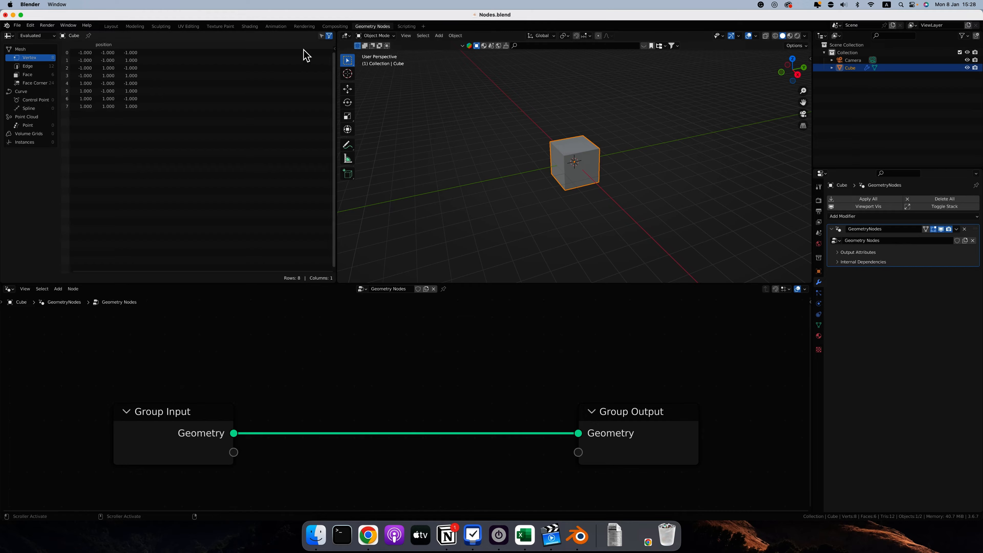
Step: Add a point light to the scene and move it above and beside the cube, about 3.4 m high
left_click(439, 36)
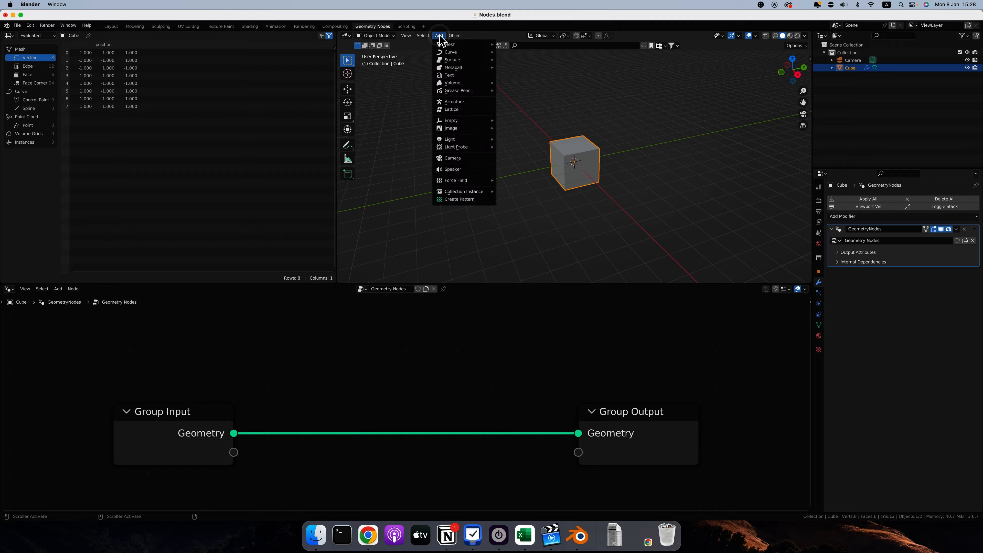
mouse_move(466, 139)
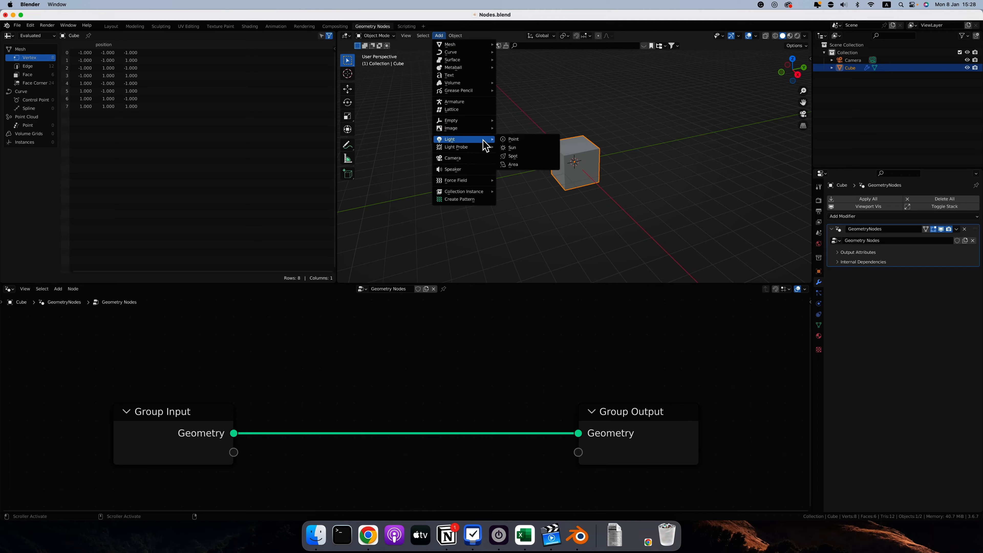
left_click(531, 140)
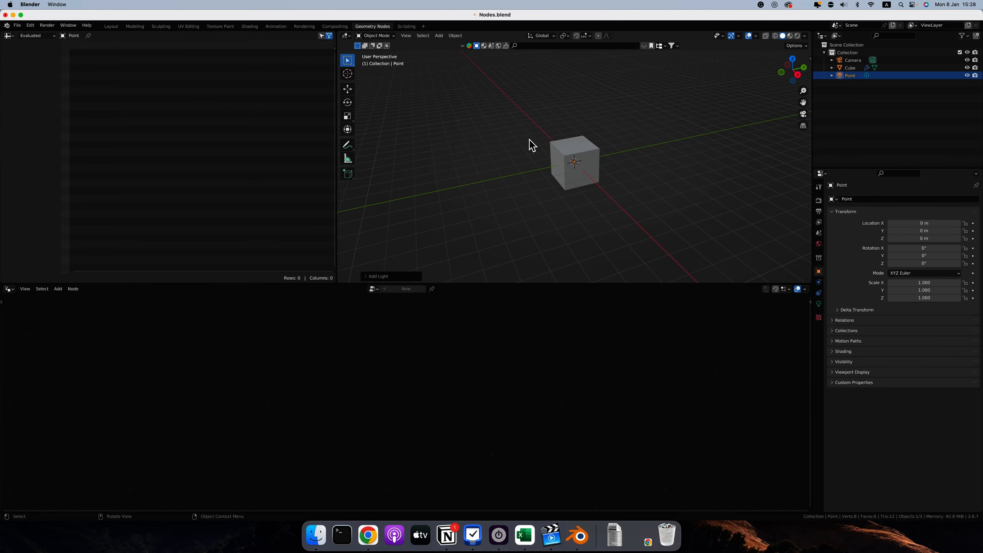
middle_click_drag(529, 143, 580, 175)
key("g")
left_click(621, 112)
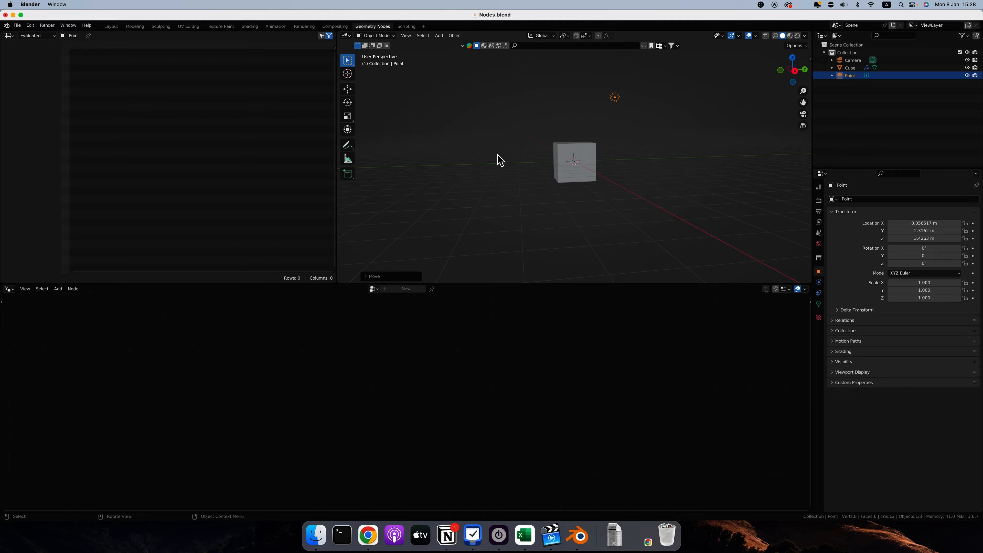
Step: Enable nodes for the point light, and split the Layout workspace's viewport with a Shader Editor in the lower half
left_click(819, 305)
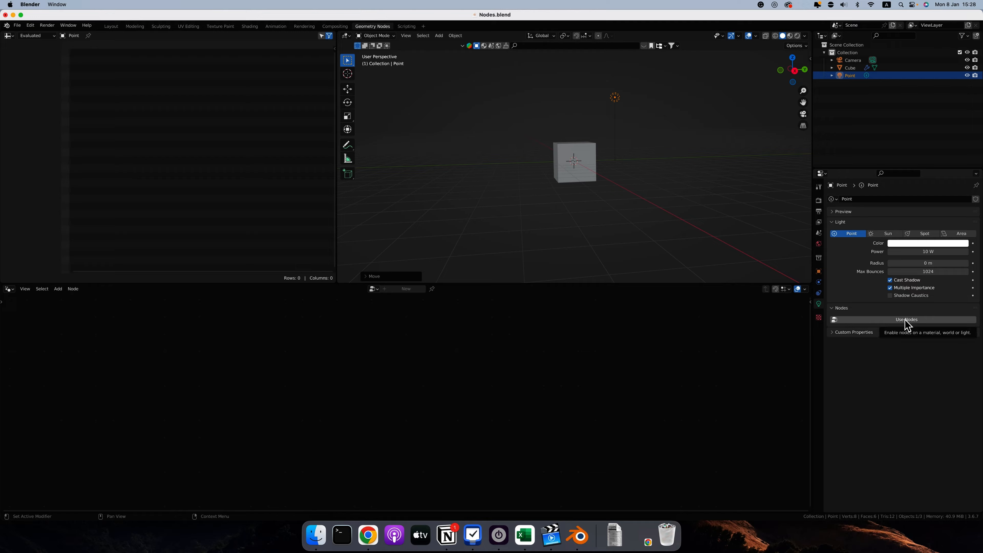
left_click(111, 26)
left_click_drag(3, 473, 387, 257)
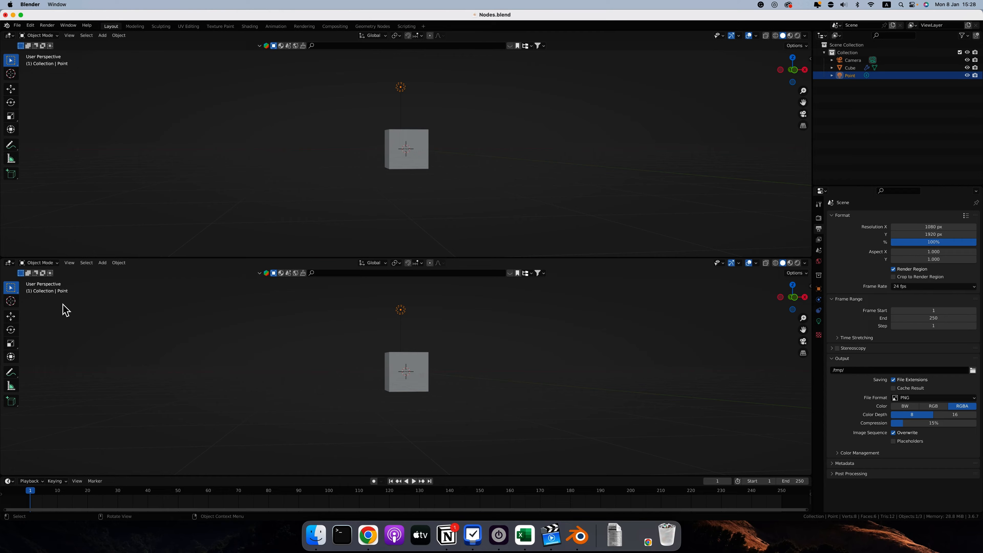
left_click(9, 263)
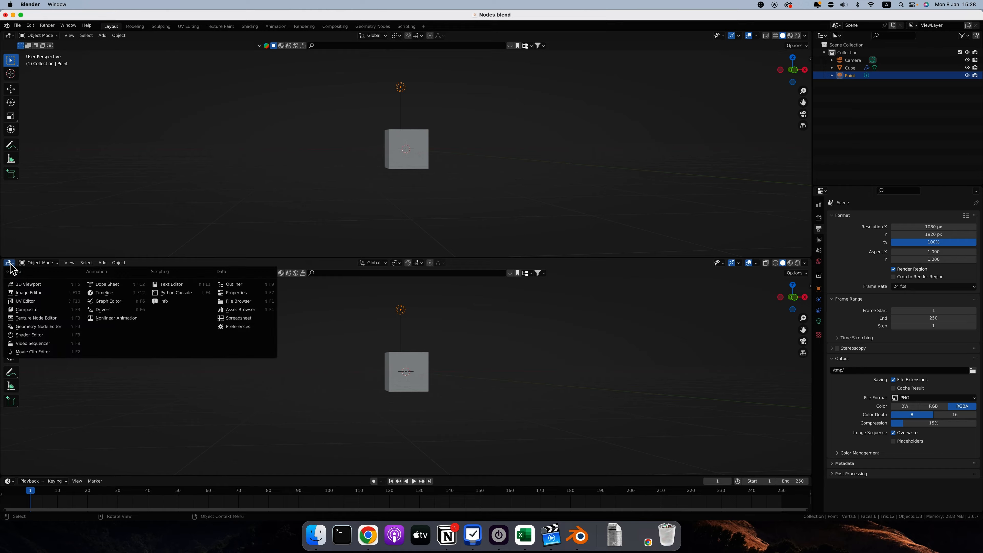
left_click(37, 335)
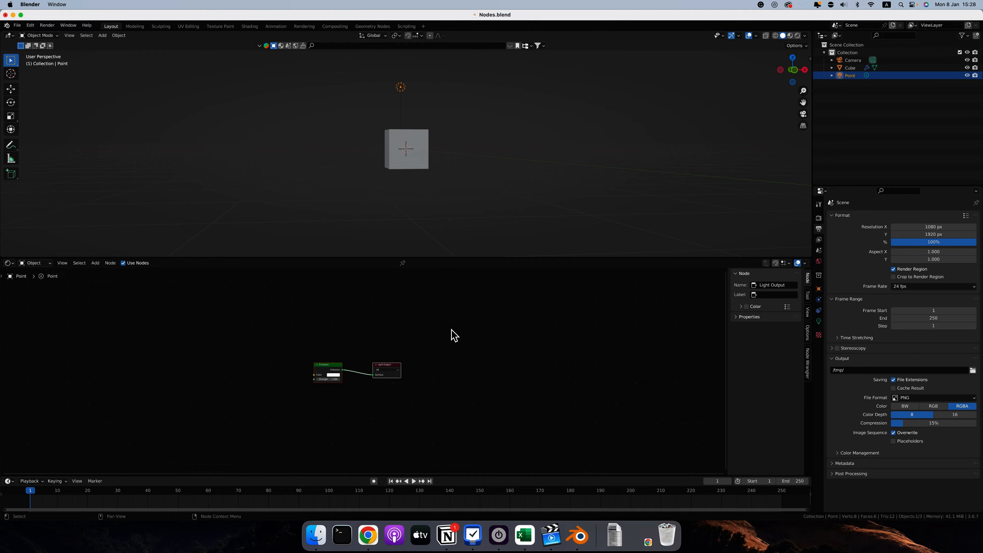
Step: Examine the point light's data properties and its Emission node, including the nodes that can feed the Color input
left_click(819, 321)
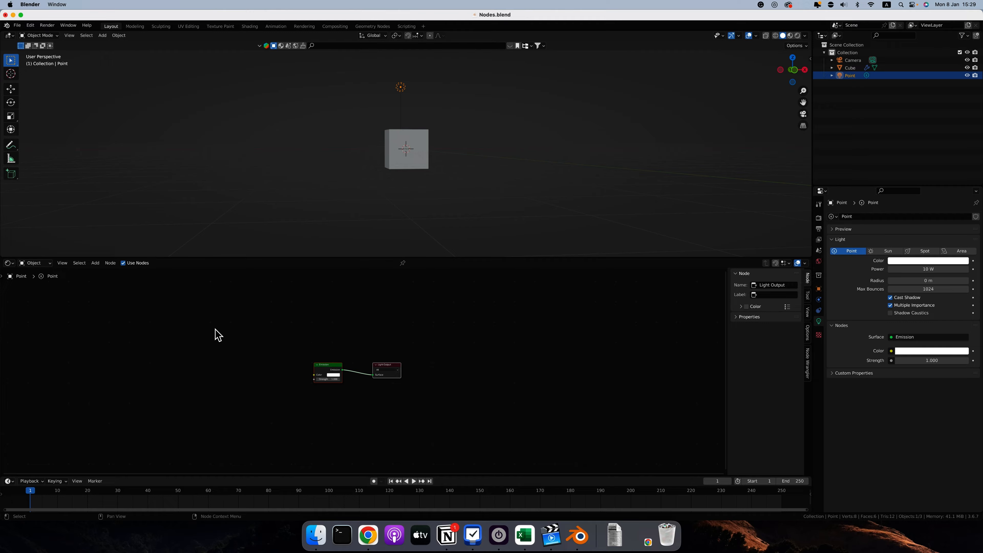
scroll(233, 337, "up", 5)
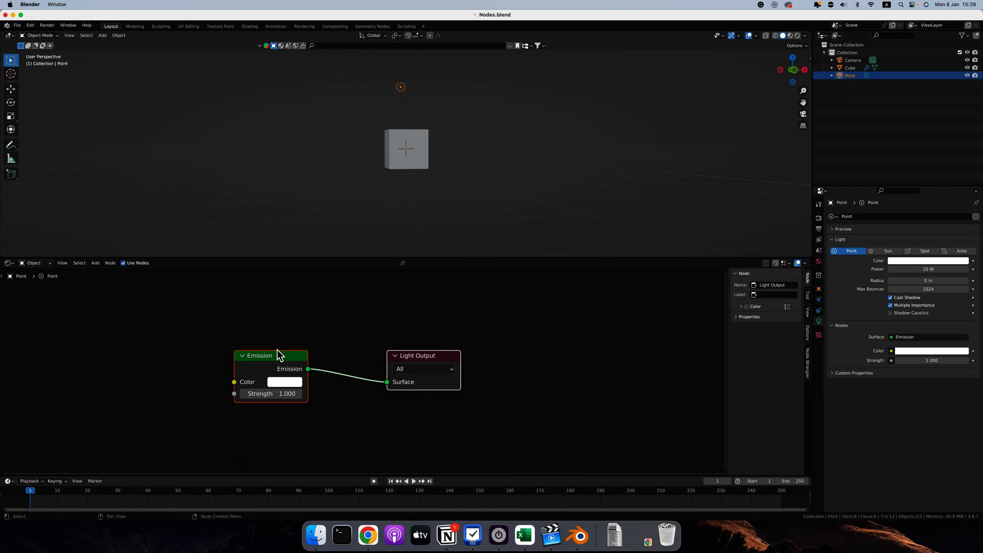
left_click_drag(234, 382, 196, 369)
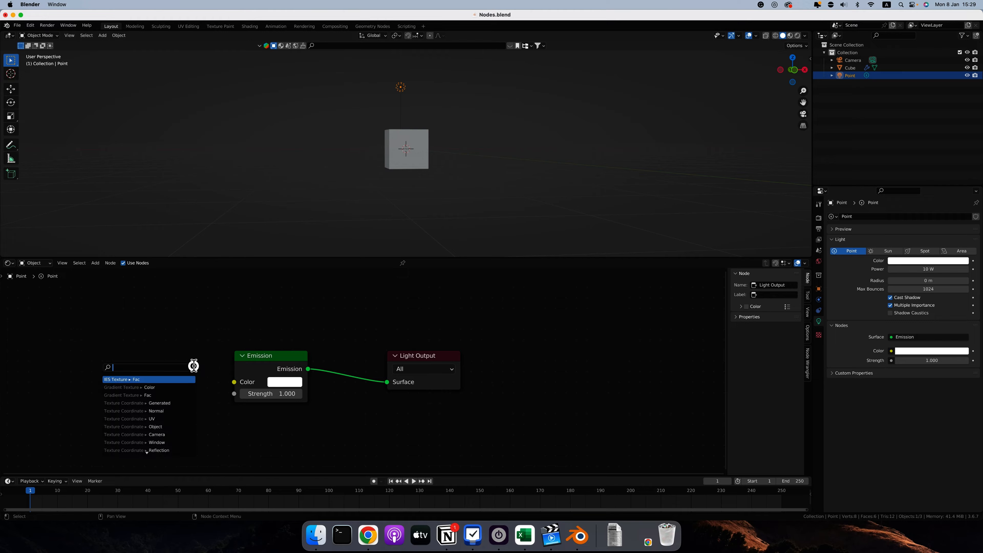
left_click(283, 357)
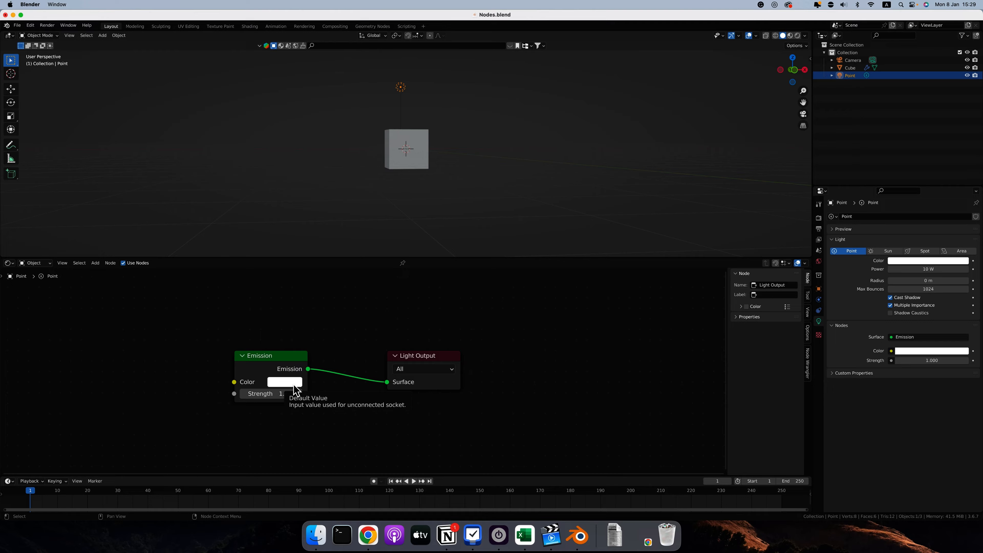
Step: Switch the shader editor to the World nodes and move the environment texture node up, level with the Background node
left_click(41, 264)
left_click(38, 280)
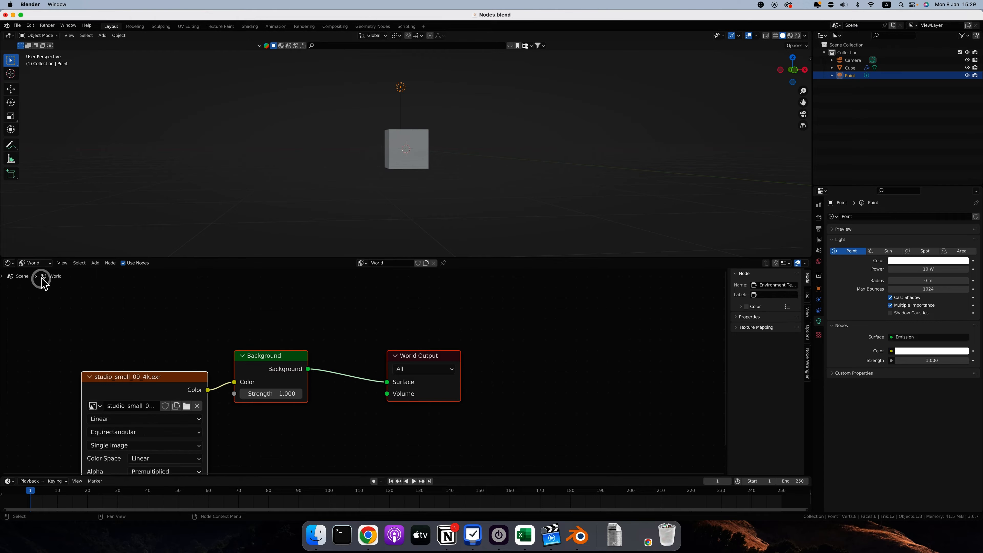
scroll(195, 330, "left", 5)
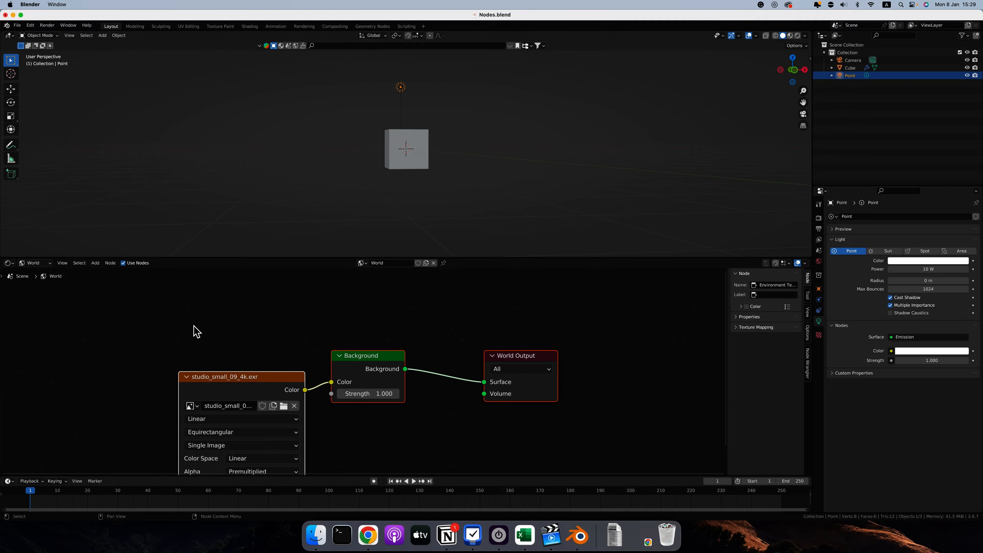
left_click_drag(274, 384, 242, 317)
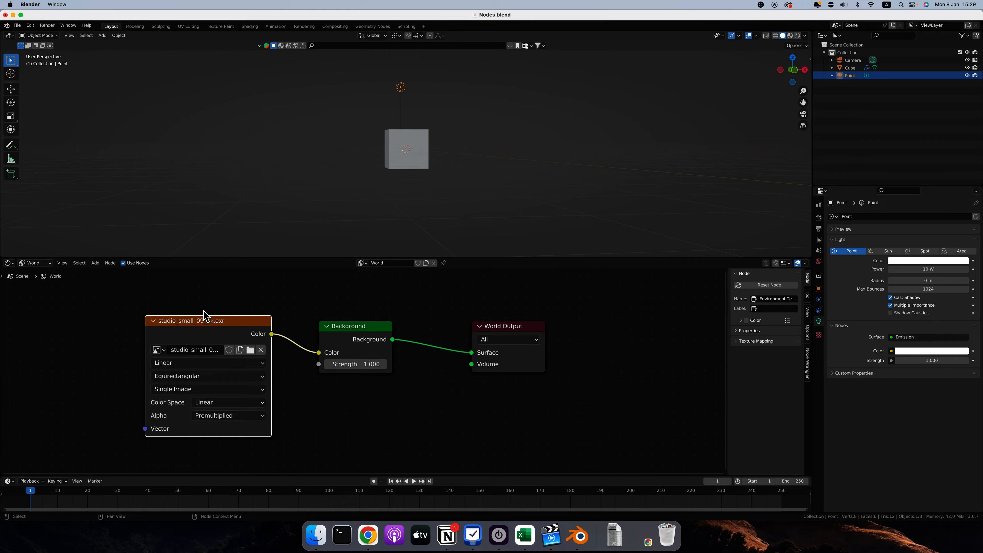
scroll(204, 312, "left", 1)
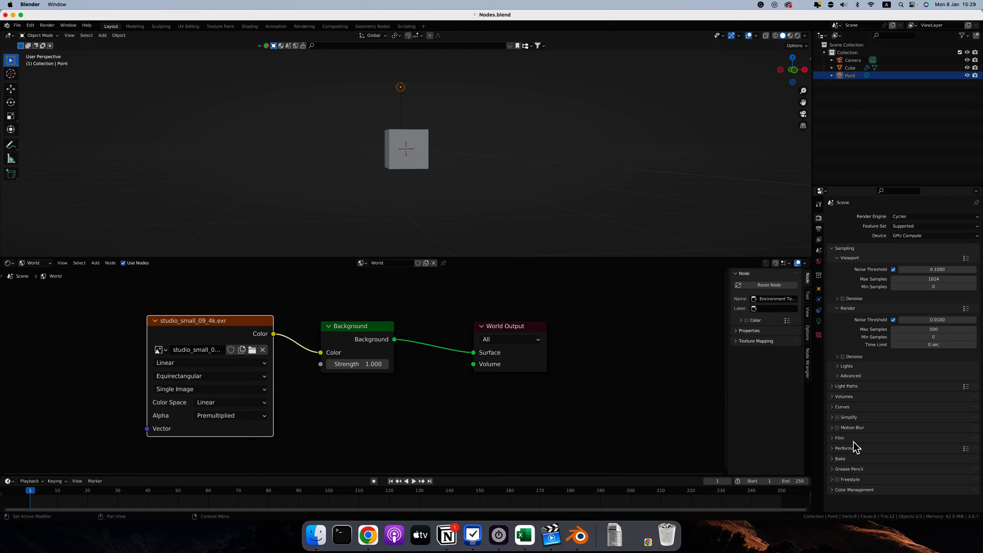
Step: Disable the Transparent film option in the render settings
left_click(835, 437)
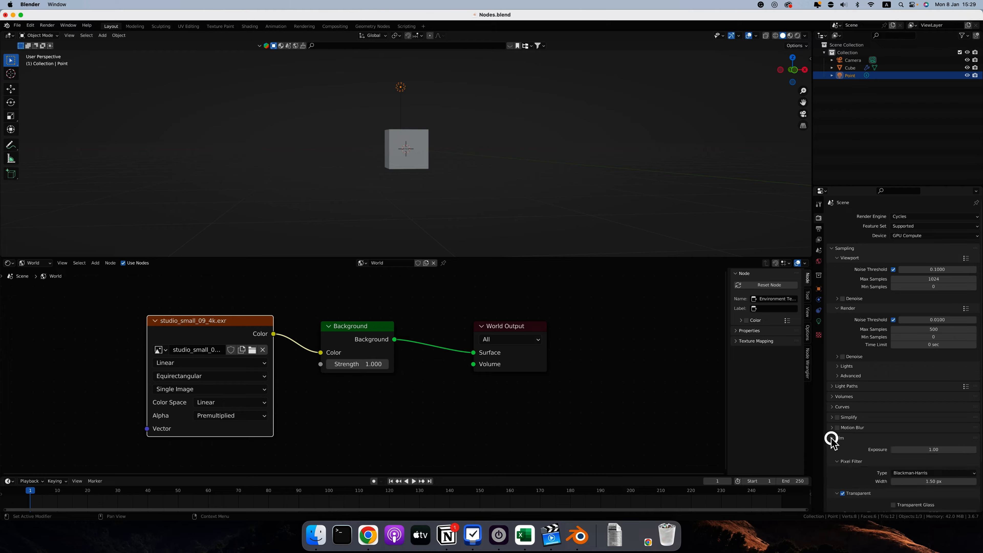
scroll(878, 441, "down", 3)
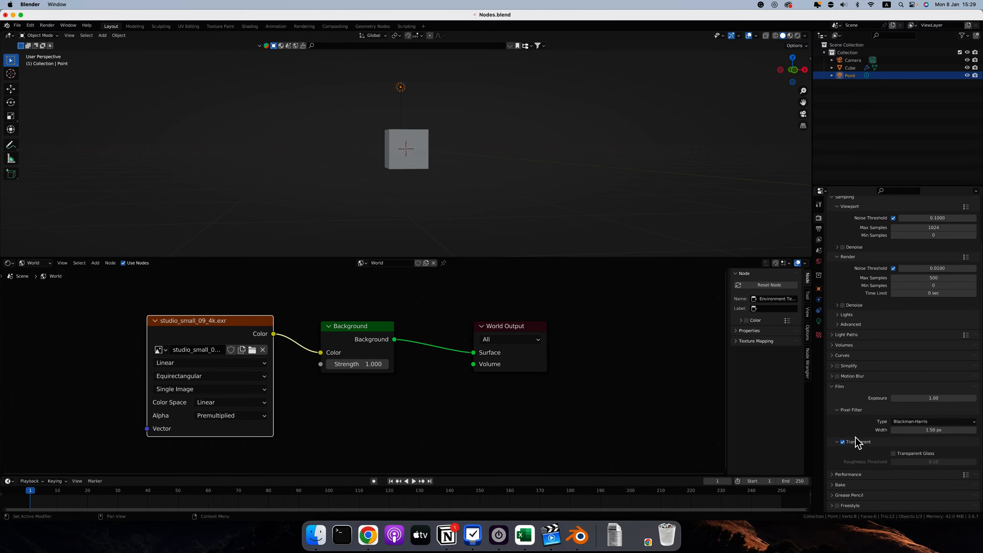
left_click(843, 442)
Step: Switch the 3D viewport to rendered shading and look around the HDRI environment surrounding the cube
scroll(545, 163, "up", 5)
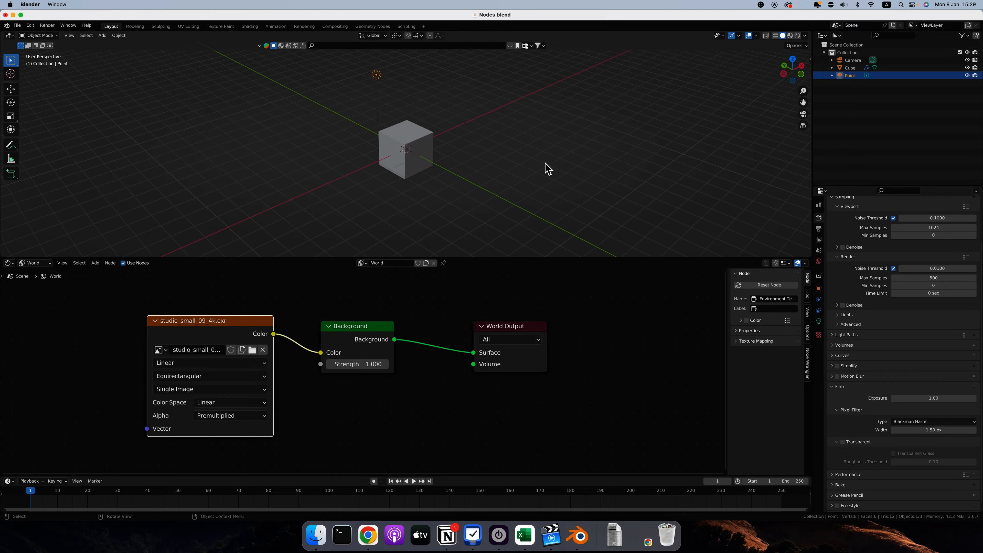
left_click(797, 38)
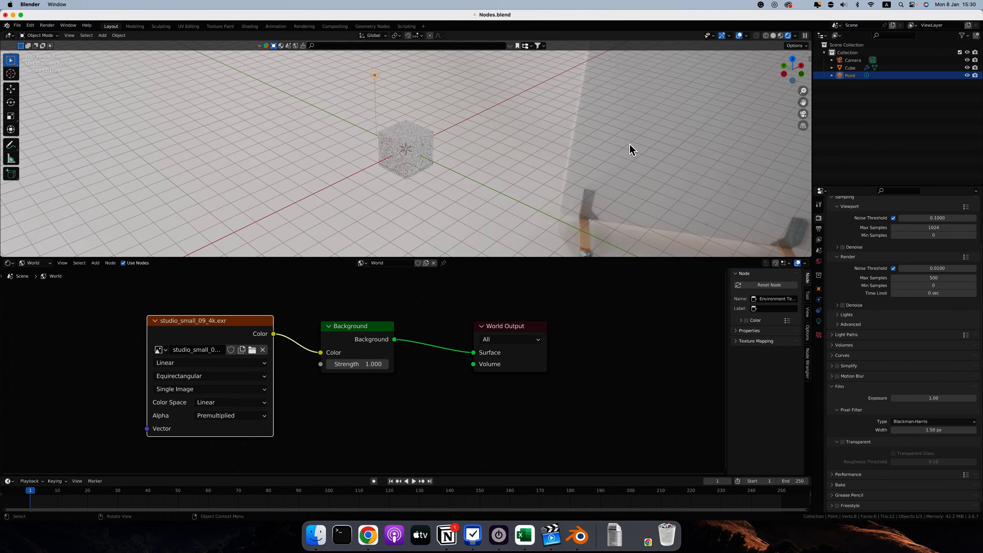
scroll(538, 138, "right", 10)
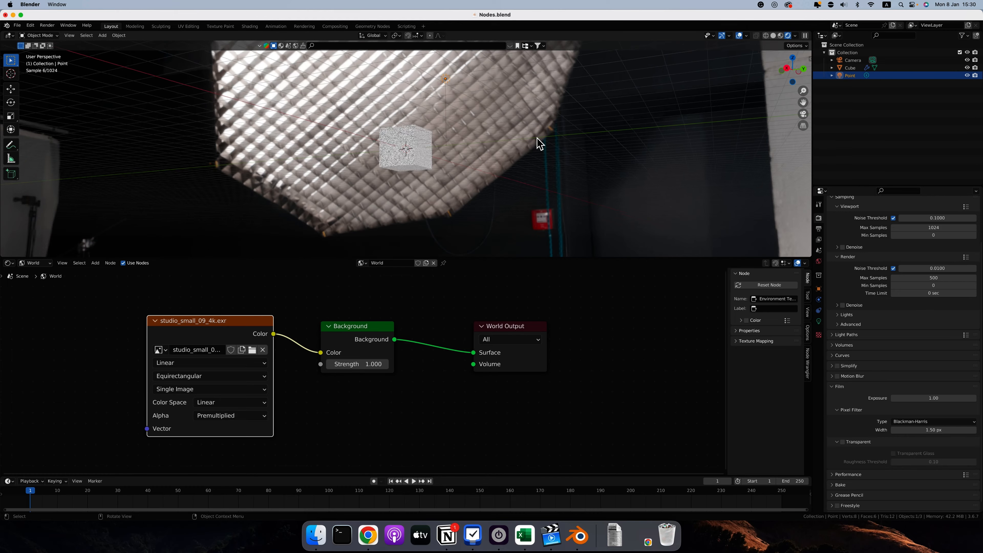
scroll(537, 137, "right", 2)
scroll(421, 190, "up", 6)
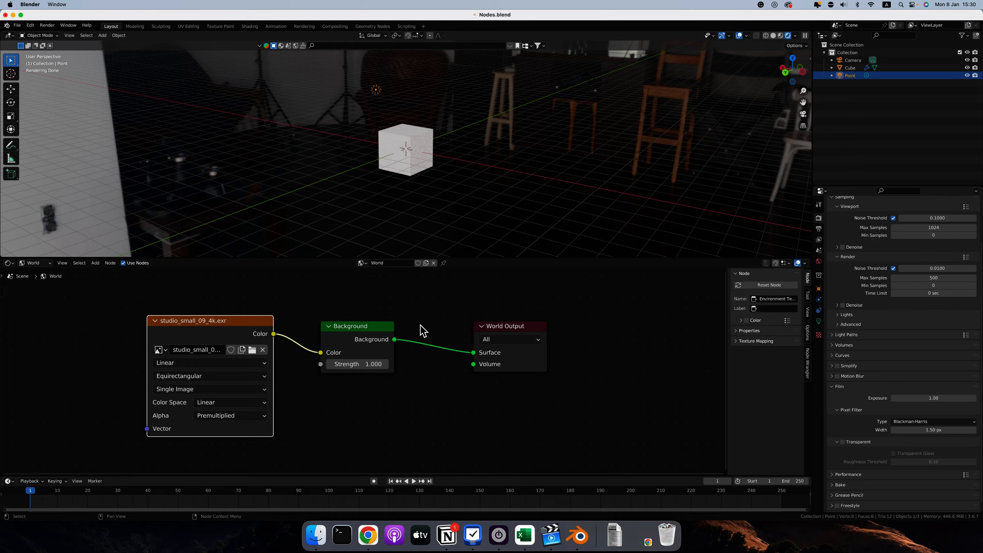
scroll(461, 304, "left", 10)
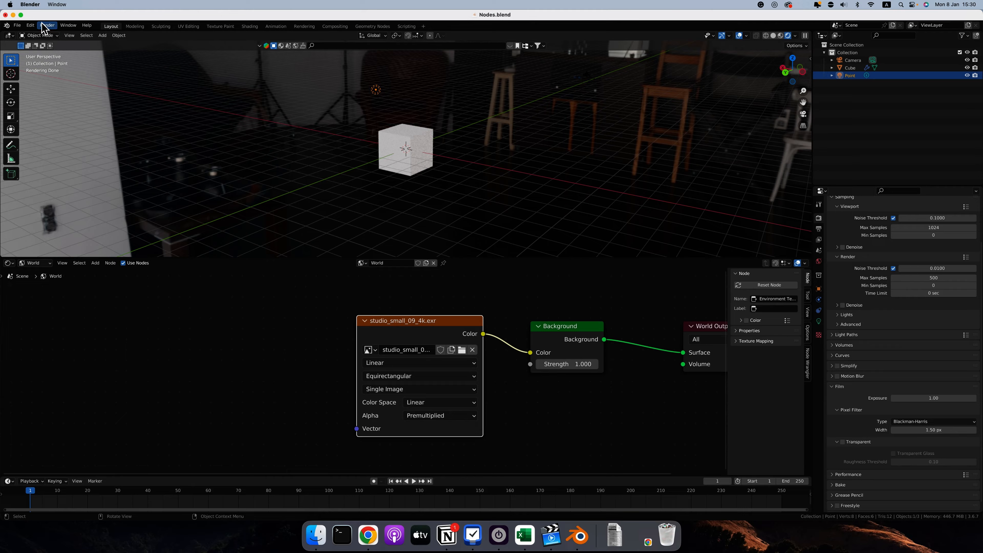
Step: Search the add-ons in the preferences for "node" and check that Node Wrangler is enabled and its details
left_click(30, 25)
left_click(49, 135)
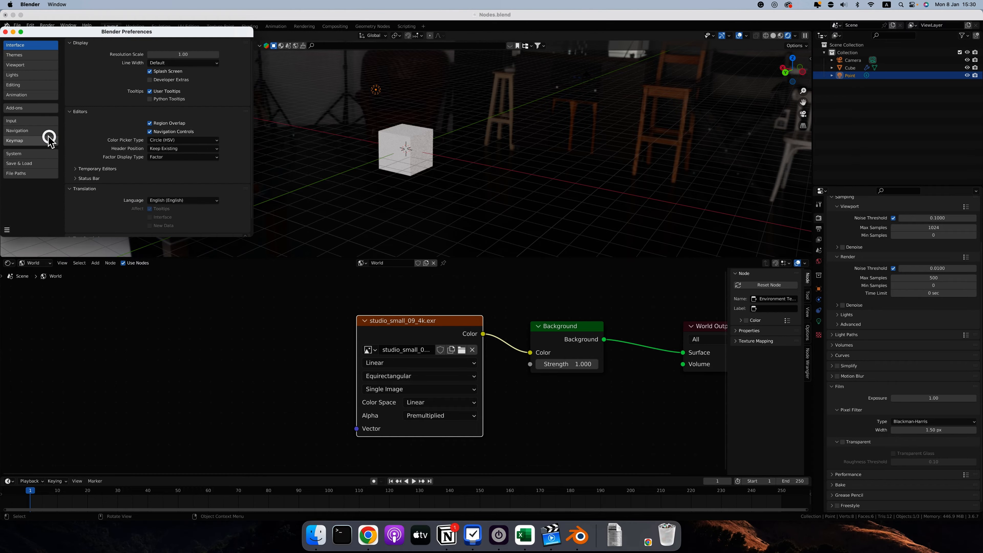
left_click(27, 109)
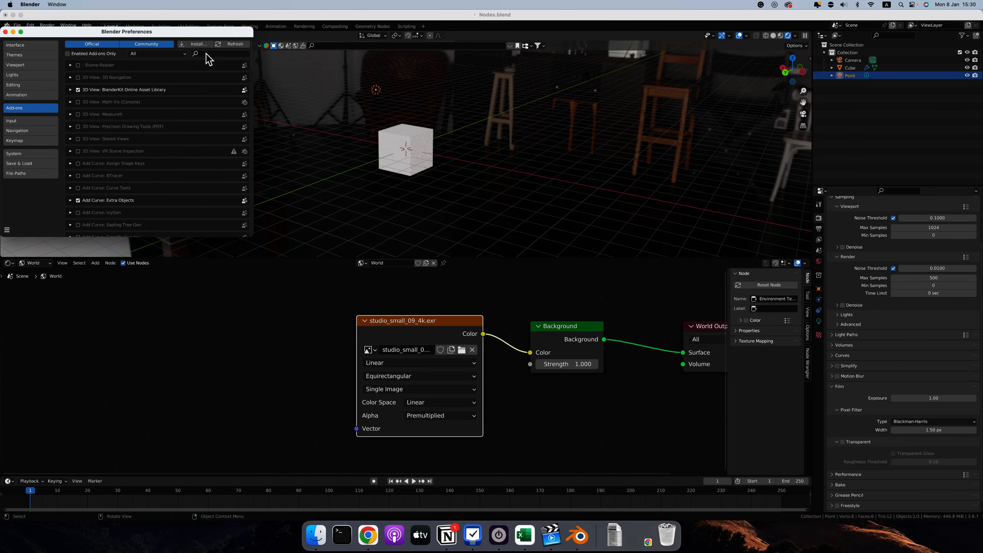
left_click(205, 53)
type("node")
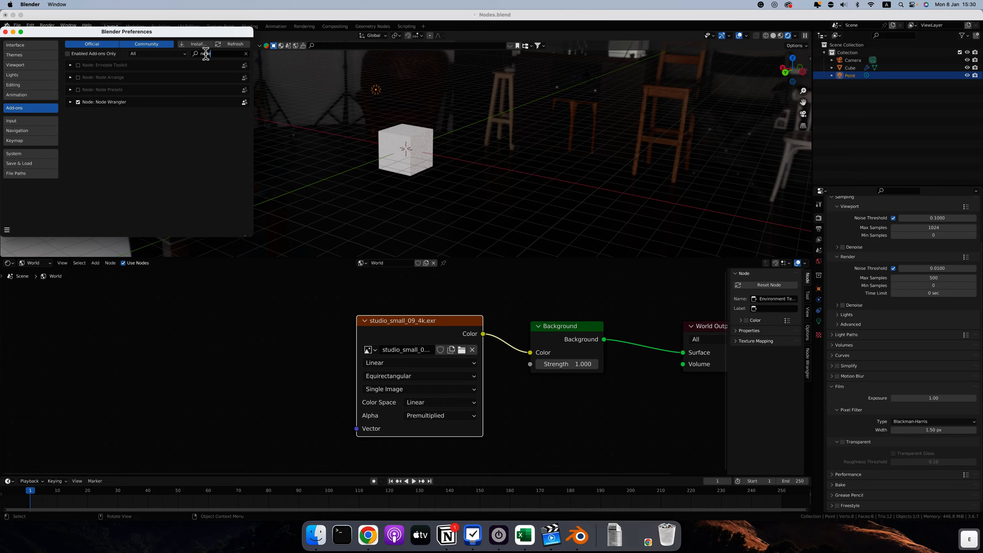
left_click(70, 102)
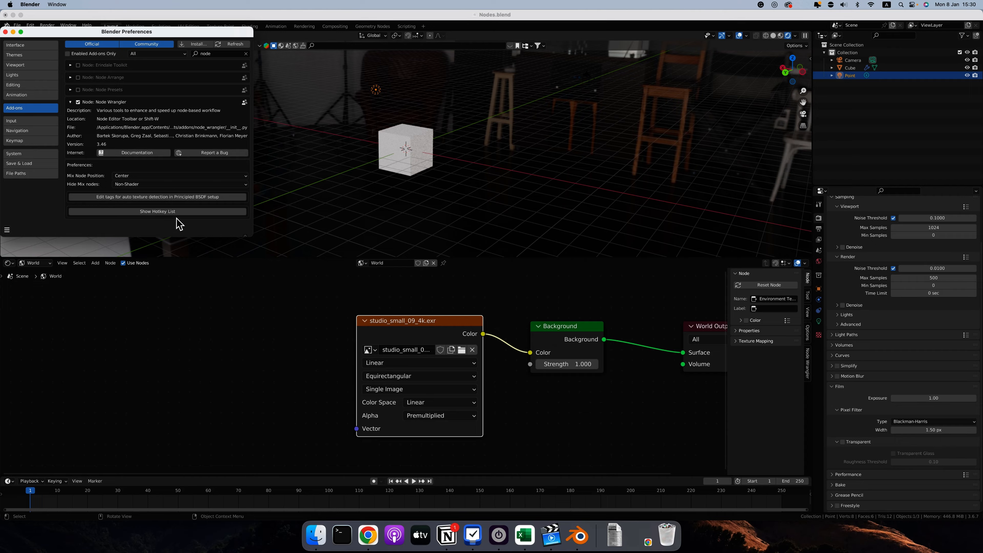
left_click(70, 103)
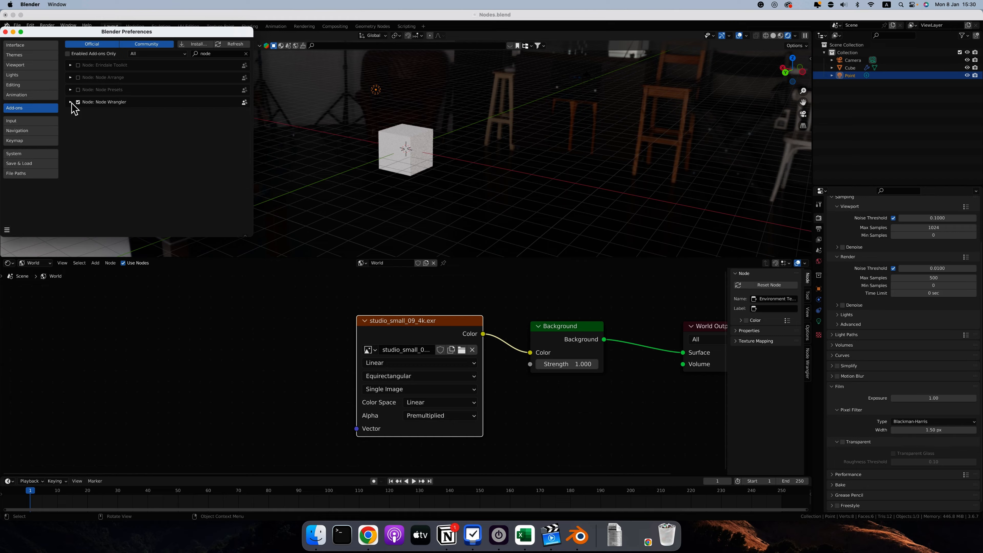
left_click(5, 32)
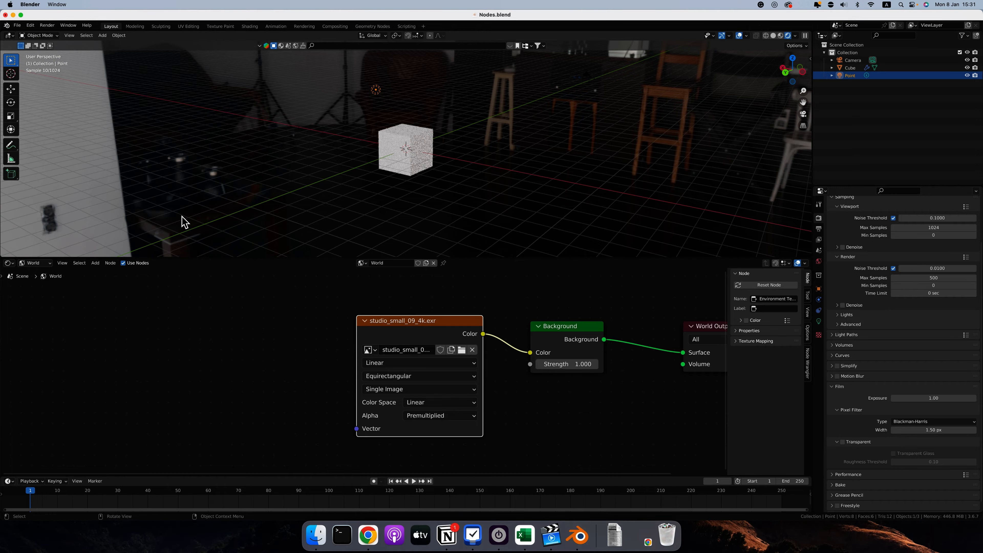
Step: Add connected Texture Coordinate and Mapping nodes to the environment texture with Node Wrangler
left_click(452, 323)
key("ctrl+t")
scroll(270, 314, "left", 3)
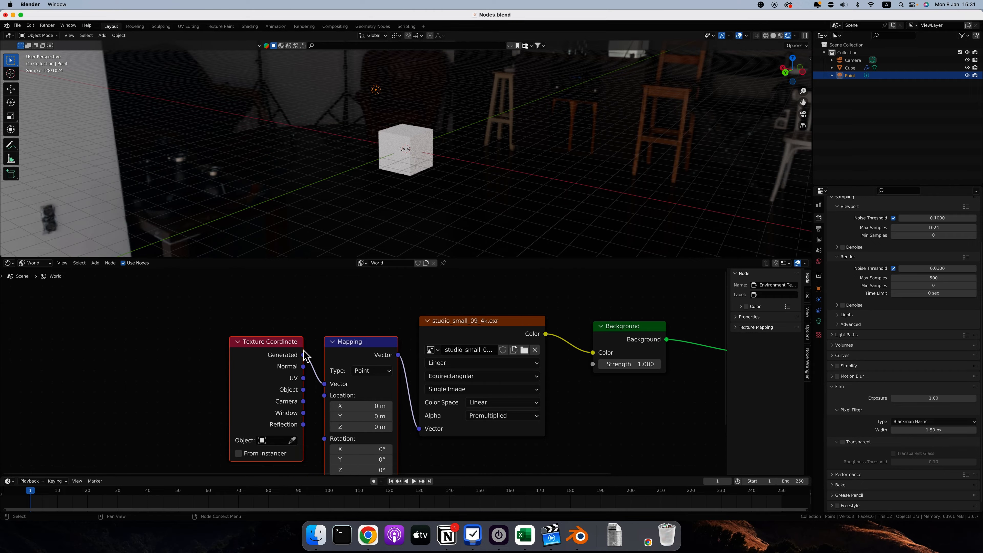
Step: Line up the Texture Coordinate and Mapping nodes in a row with the environment texture node
left_click_drag(291, 342, 266, 327)
left_click(335, 324)
scroll(395, 341, "down", 2)
scroll(394, 341, "down", 5, "ctrl")
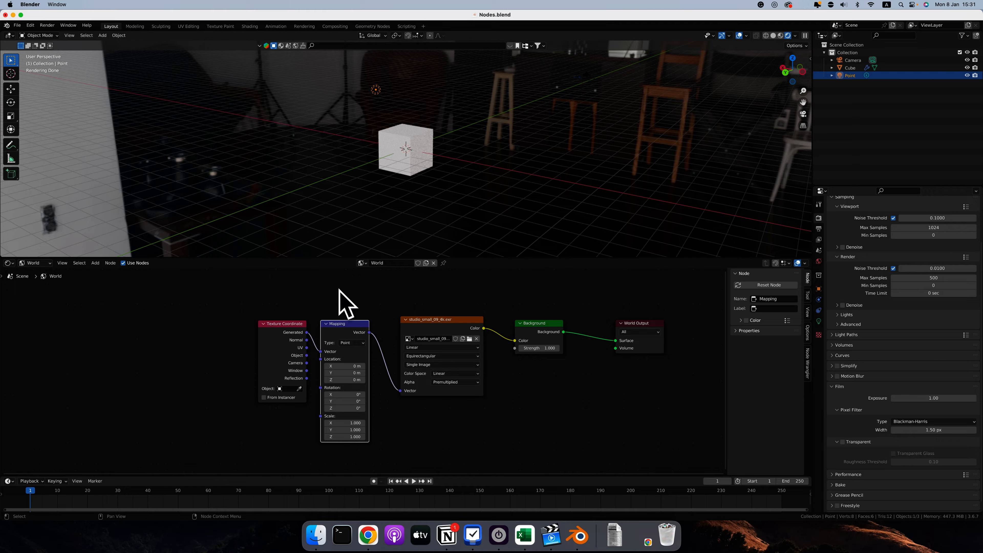
Step: Rotate the HDRI environment around the cube by setting the Mapping node's Z rotation to about -51.8°
scroll(275, 317, "down", 1)
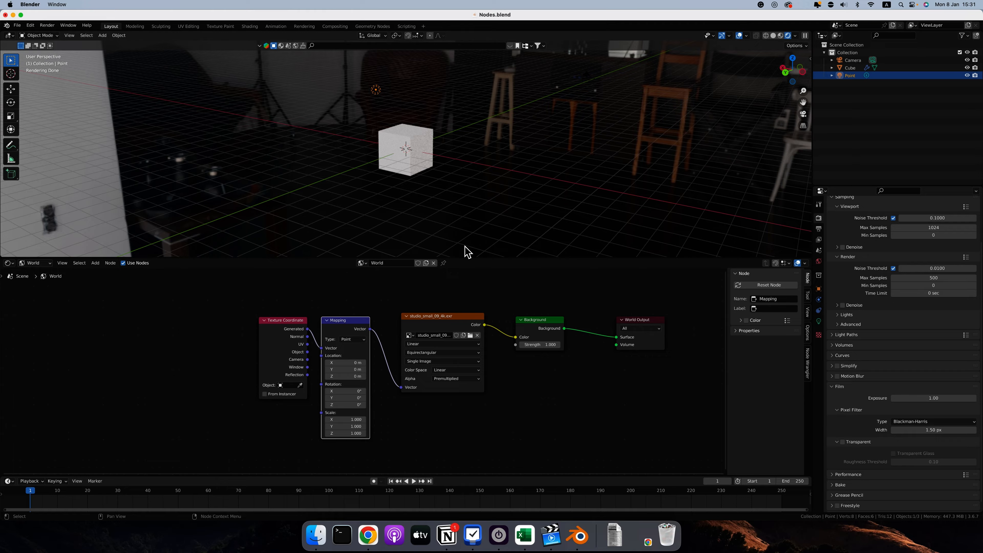
middle_click_drag(465, 251, 447, 219)
scroll(445, 213, "right", 5)
scroll(445, 213, "left", 15)
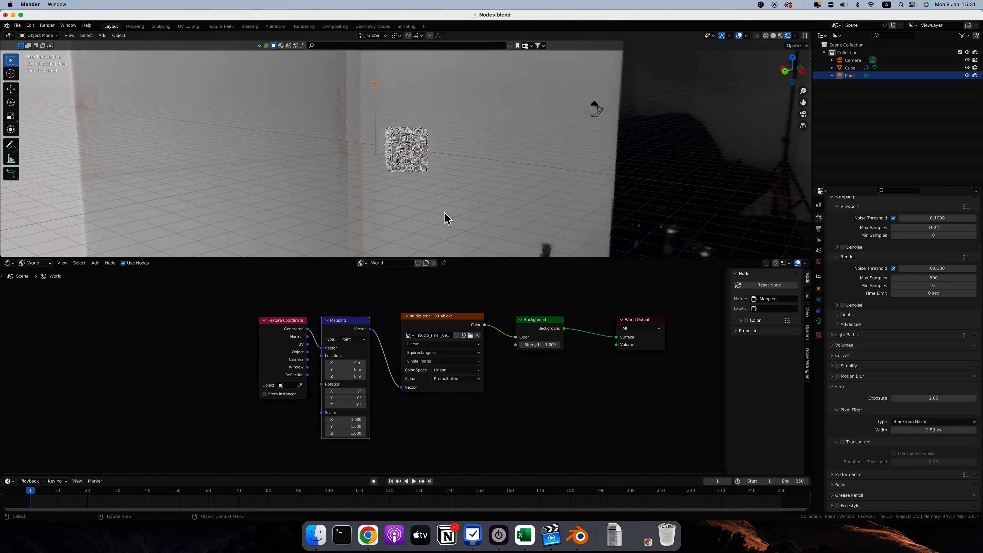
scroll(445, 213, "right", 5)
scroll(448, 219, "right", 3)
scroll(448, 219, "left", 2)
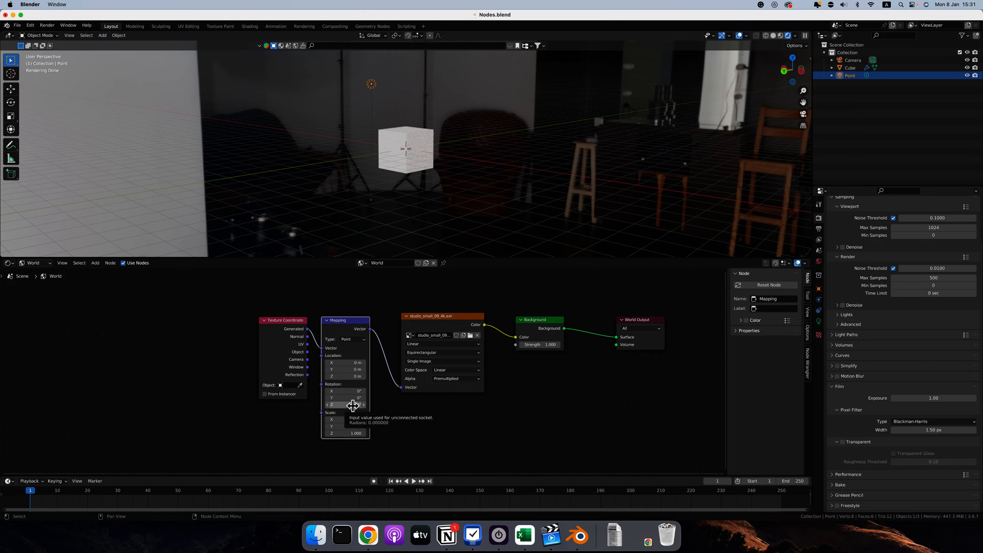
left_click_drag(352, 405, 250, 404)
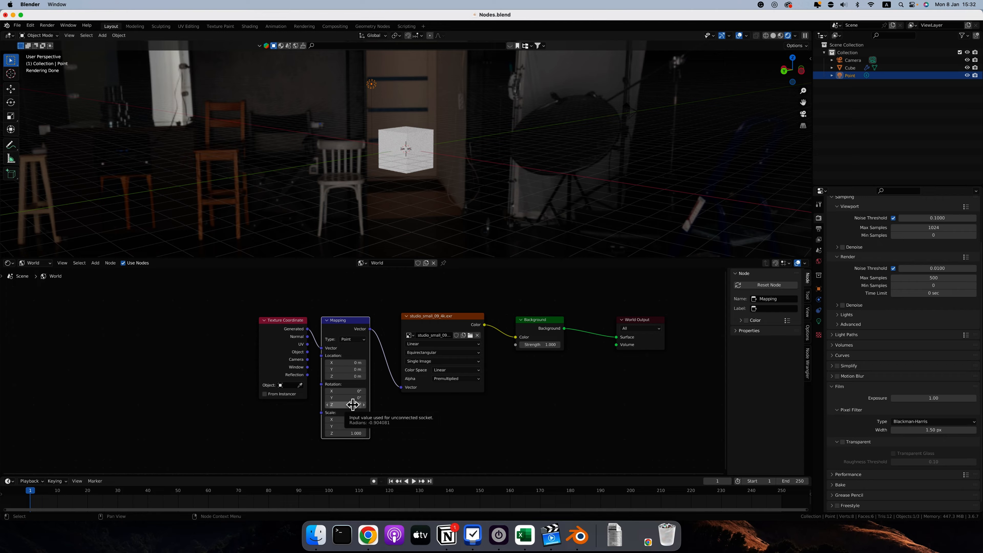
scroll(358, 141, "right", 10)
scroll(357, 141, "left", 5)
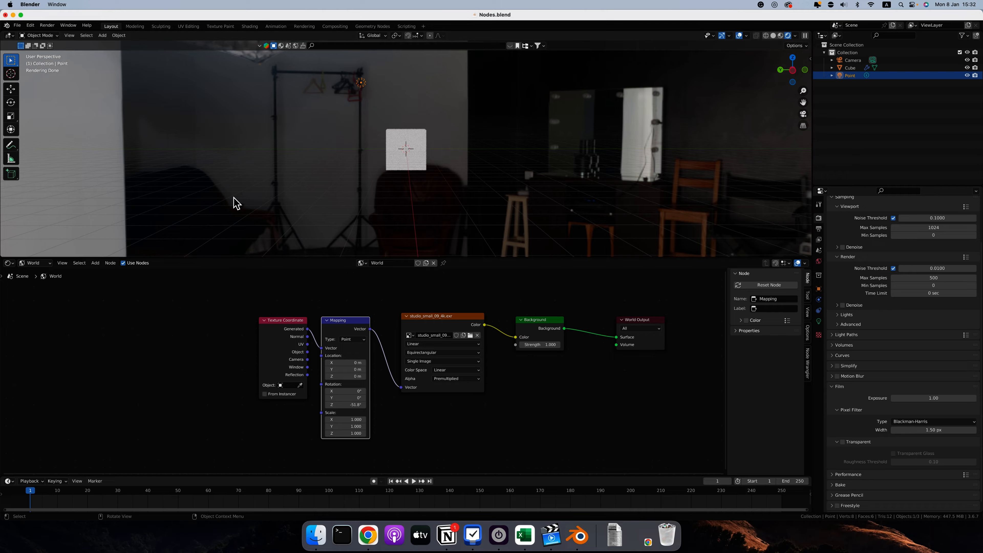
Step: Switch the shader editor from World to Object shading and create a new material for the cube
left_click(47, 263)
left_click(37, 272)
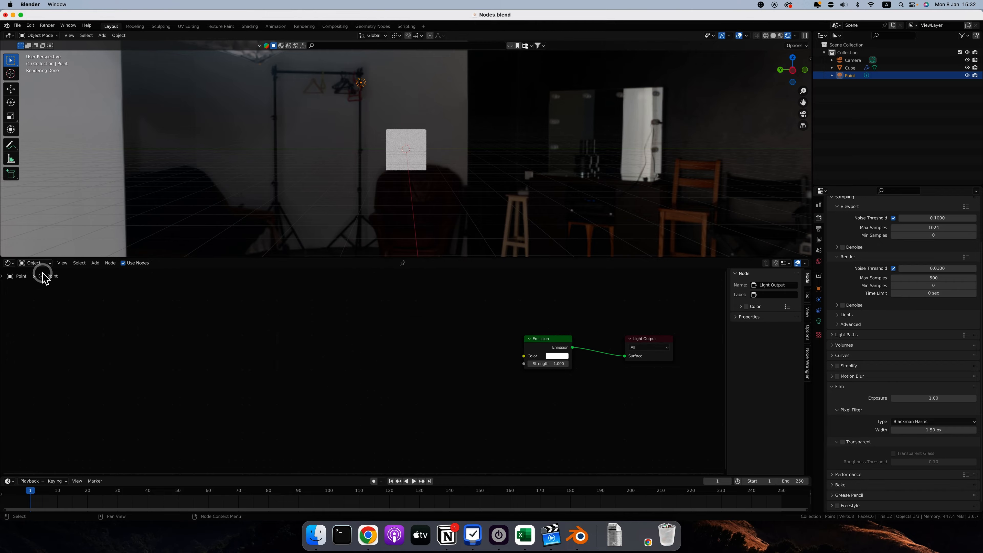
scroll(303, 341, "right", 3)
scroll(302, 341, "right", 2)
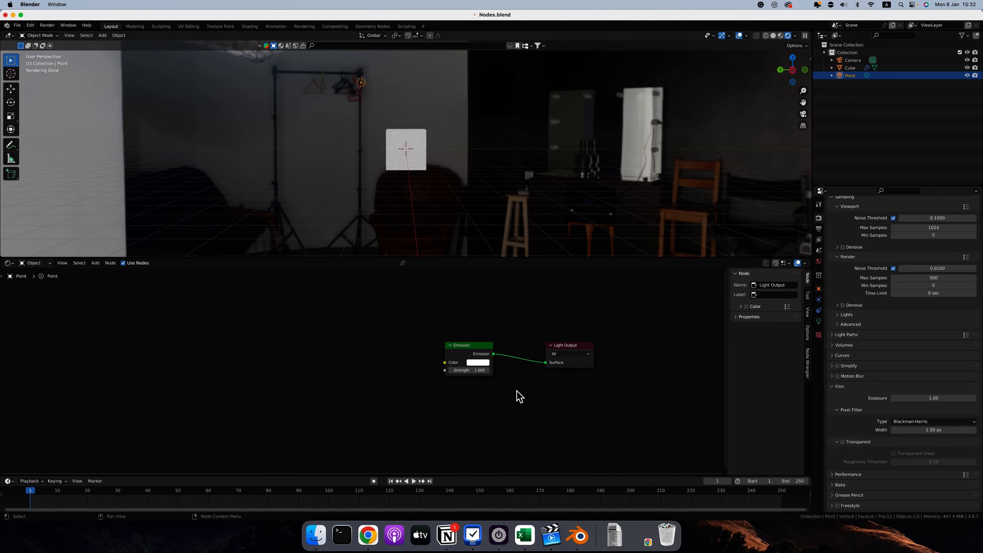
left_click(415, 141)
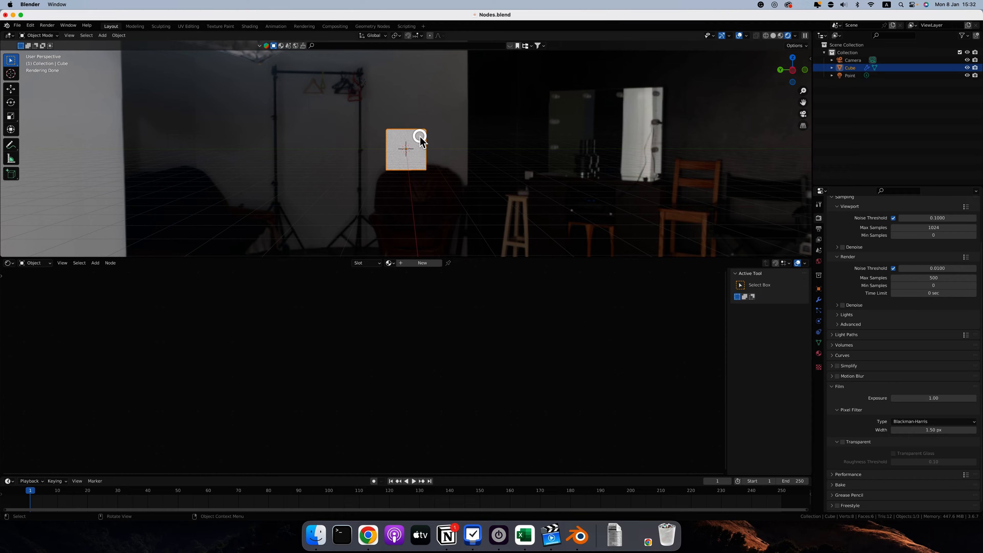
left_click(400, 265)
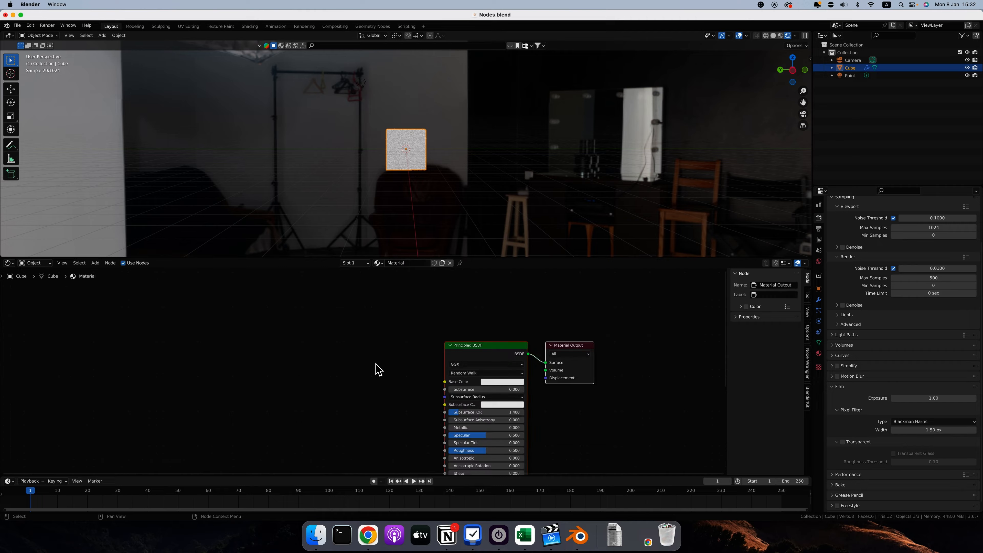
Step: Move the Material Output node lower and away from the Principled BSDF node
middle_click_drag(489, 343, 460, 282)
left_click(578, 441)
left_click_drag(523, 286, 570, 337)
Step: Add a Voronoi Texture node, connect its Distance output to the Principled BSDF's Base Color and inspect the cube
left_click(95, 263)
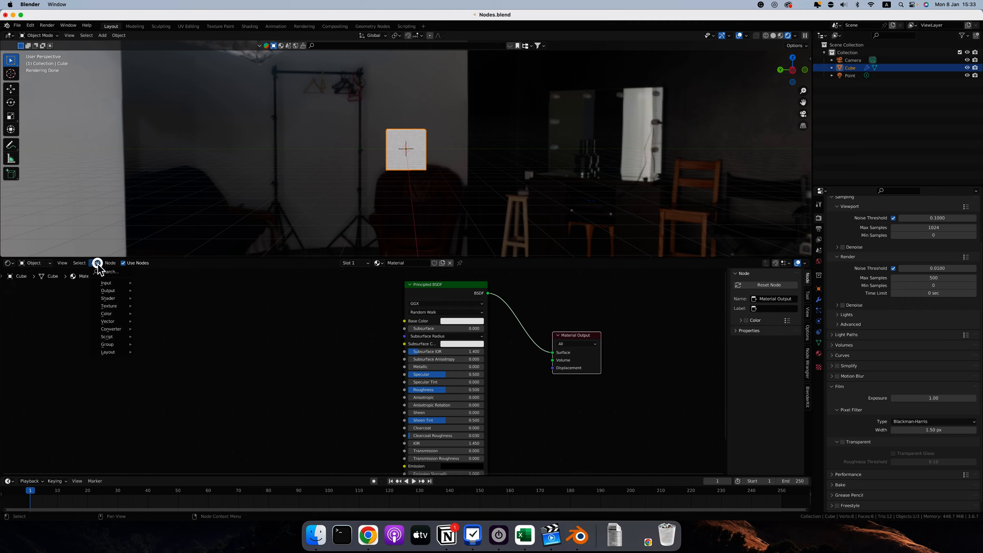
left_click(103, 270)
type("voro")
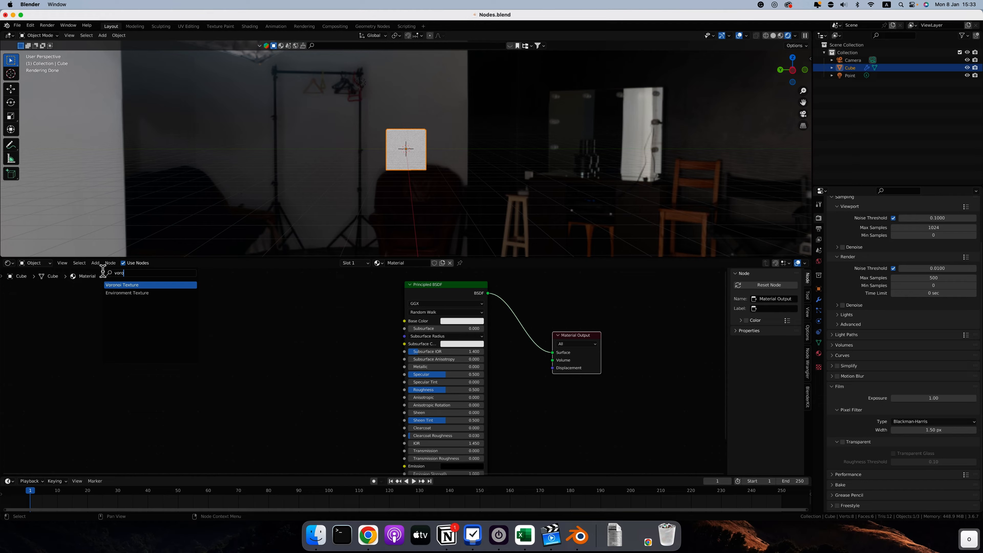
key("Return")
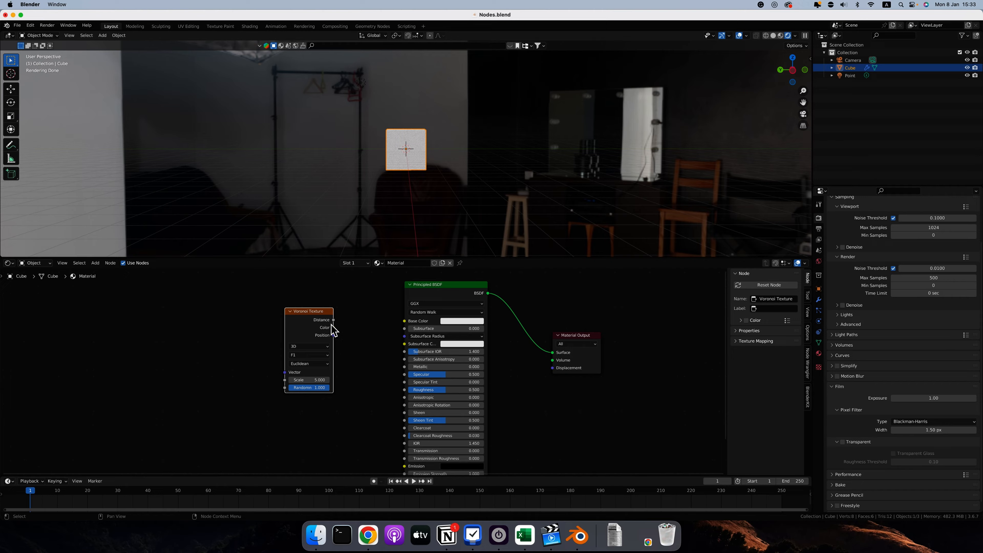
left_click_drag(334, 320, 409, 327)
scroll(415, 150, "up", 5)
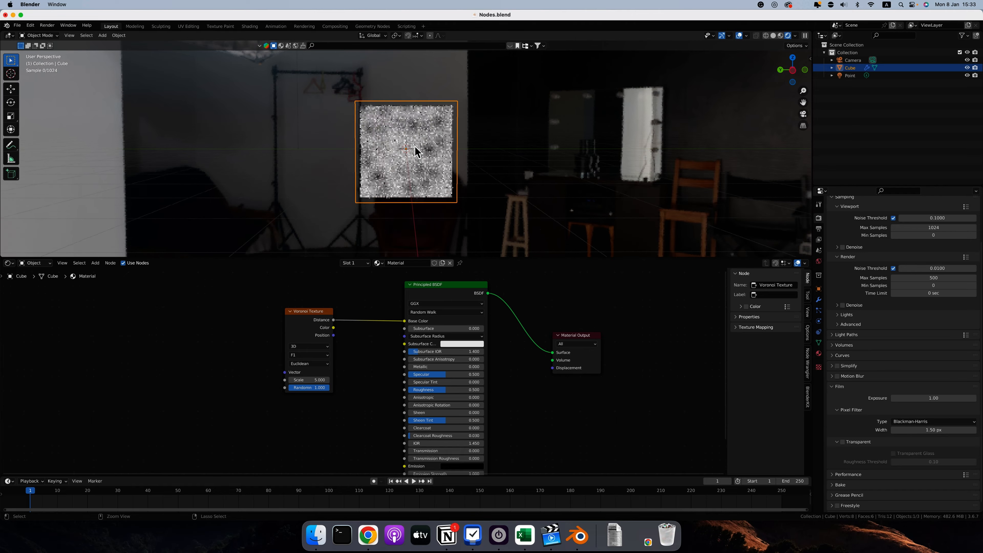
scroll(415, 148, "left", 8)
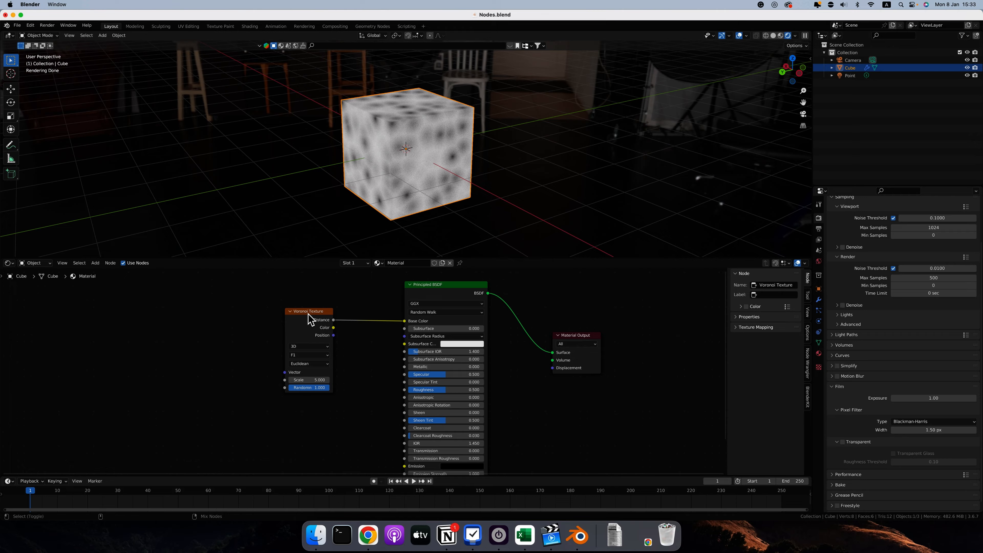
Step: Preview the Voronoi Texture directly on the cube with Node Wrangler and return the output to the Principled BSDF
left_click(320, 315, "ctrl+shift")
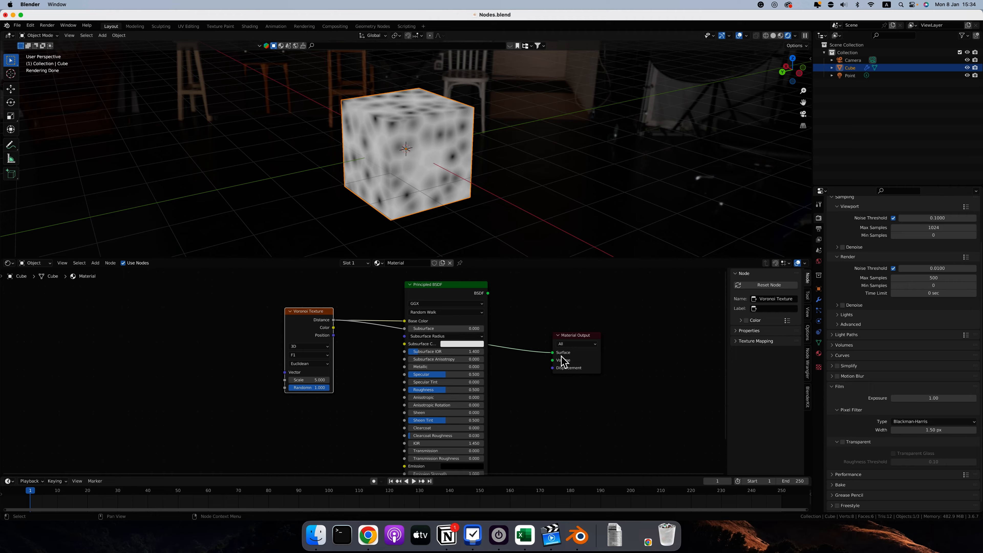
left_click(98, 263)
left_click(463, 291, "ctrl+shift")
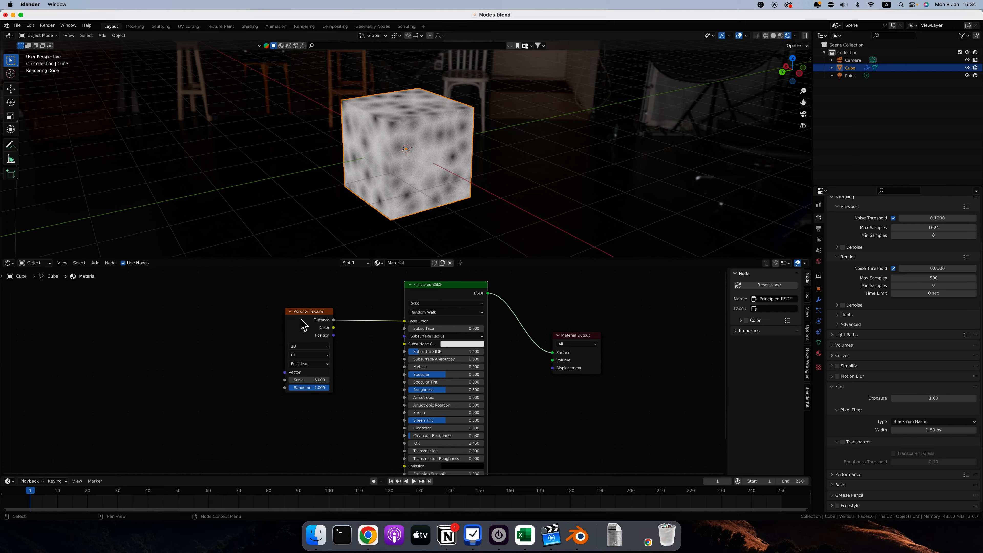
left_click(319, 313, "ctrl+shift")
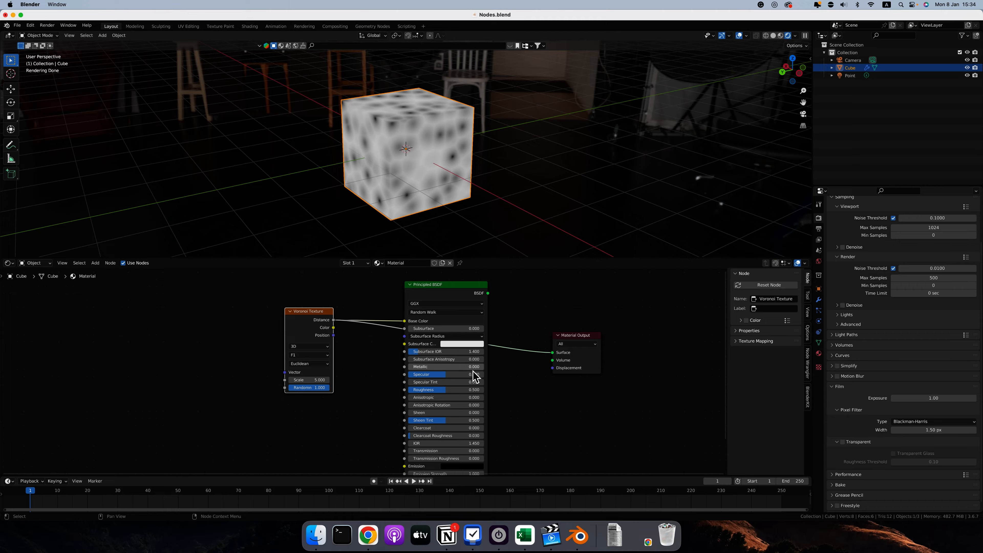
scroll(421, 410, "down", 2)
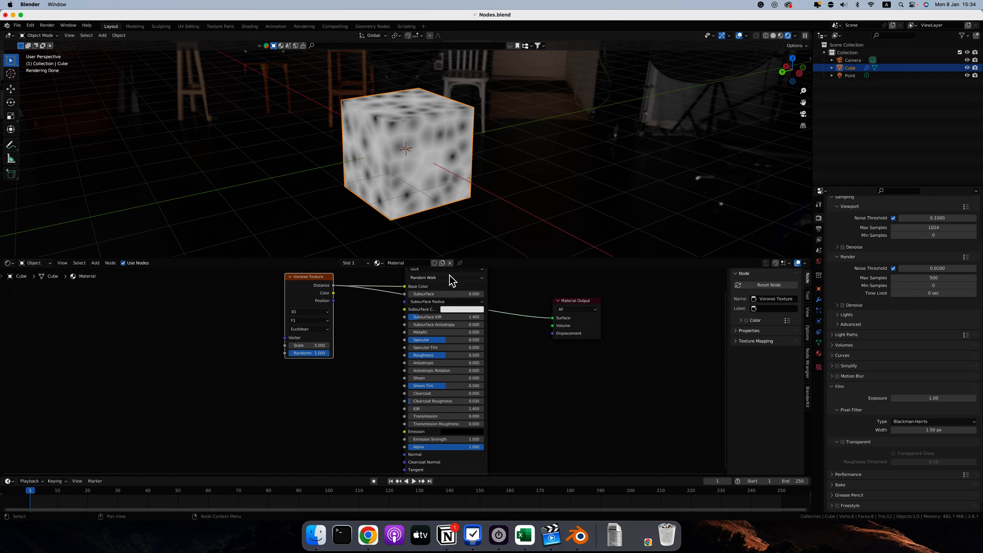
scroll(527, 305, "up", 2)
left_click(446, 288, "ctrl+shift")
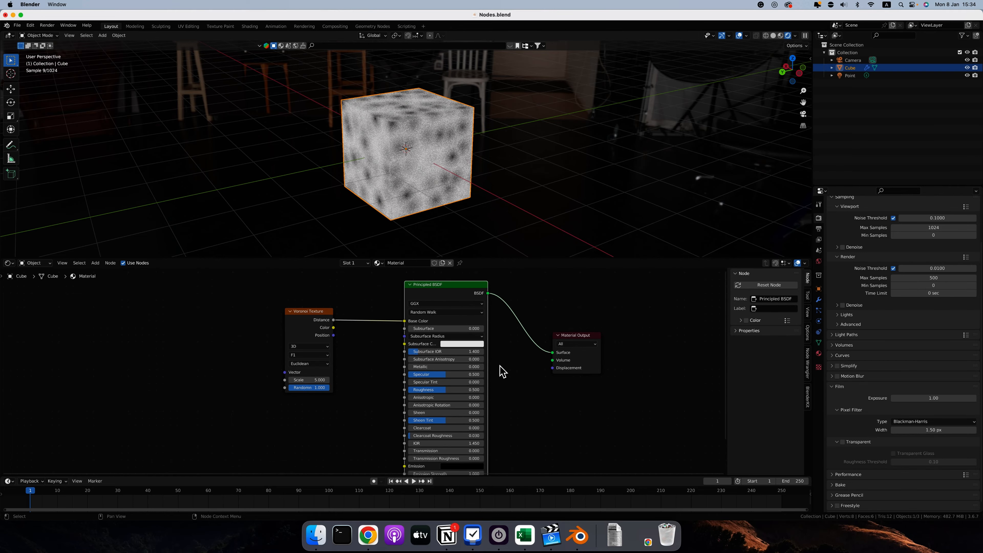
Step: Set the Principled BSDF's Transmission to 1.000
scroll(500, 369, "down", 2)
left_click_drag(413, 408, 482, 408)
scroll(426, 348, "up", 1)
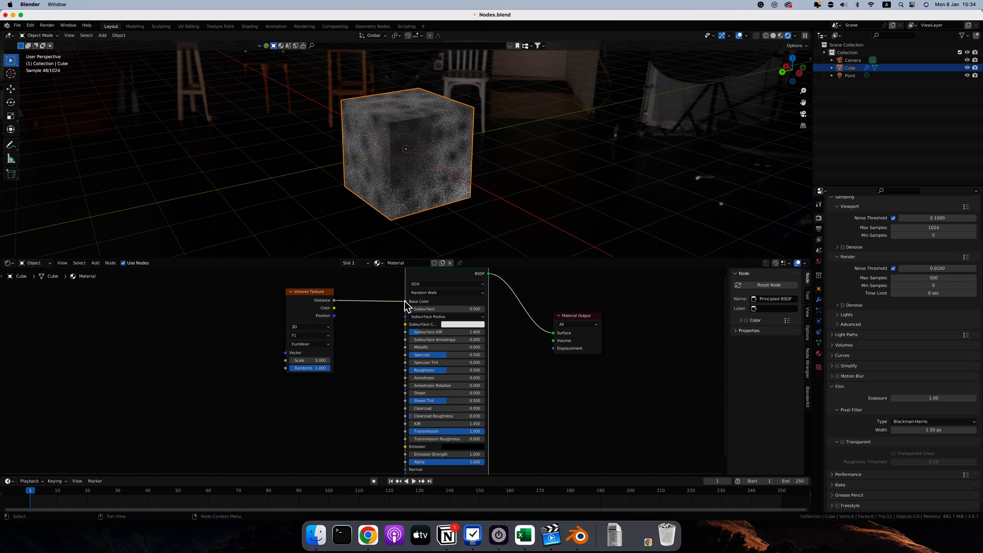
Step: Insert a Color Ramp node between the Voronoi Texture's Distance output and the Principled BSDF's Base Color
left_click_drag(322, 294, 340, 306)
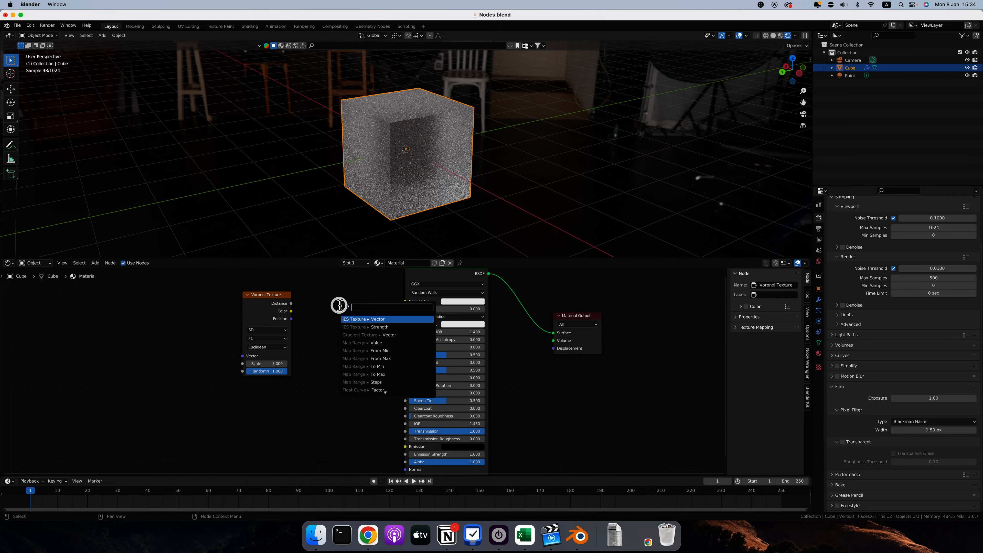
type("co")
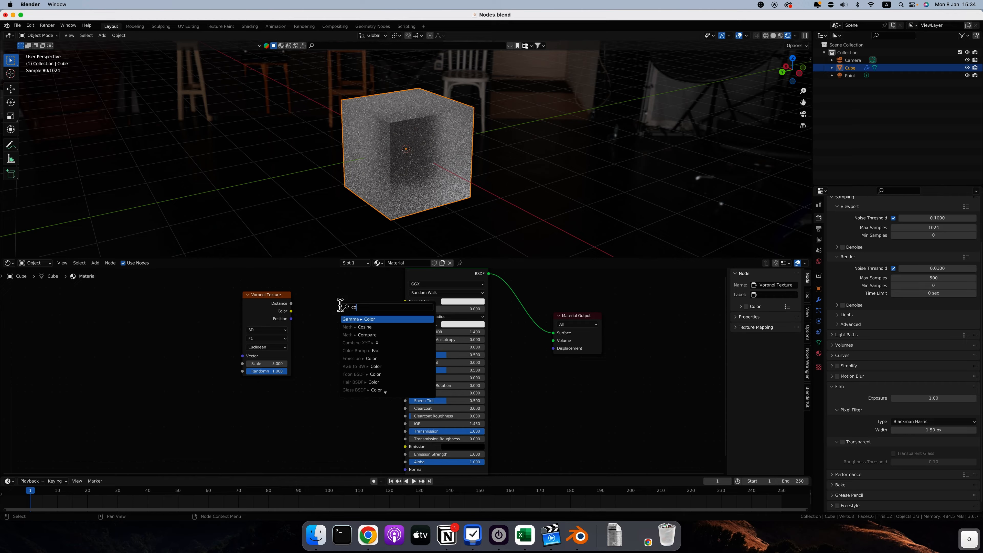
type("lor")
key("Return")
Step: Set the Color Ramp's end stop at position 1.000 to blue and its start stop at 0.000 to white
left_click(377, 331)
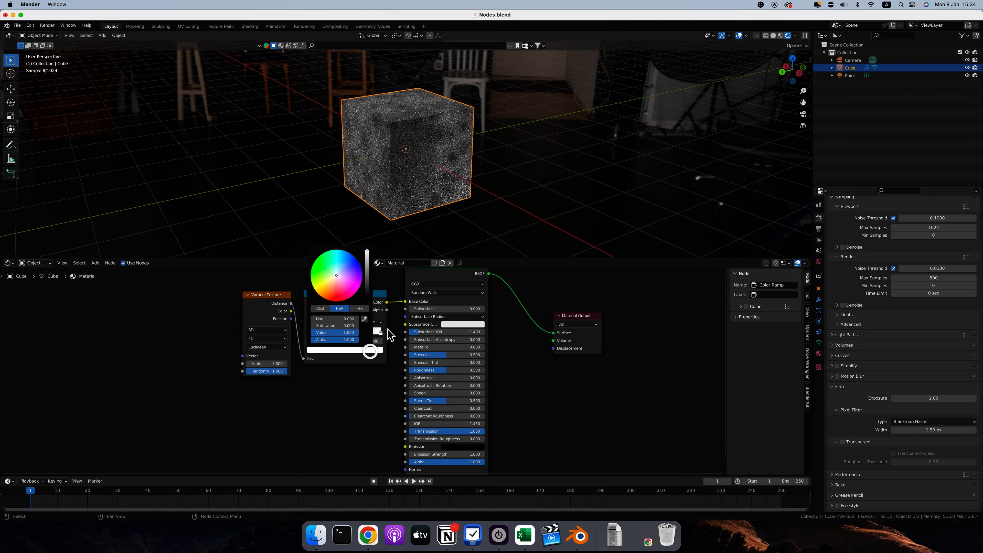
left_click(352, 278)
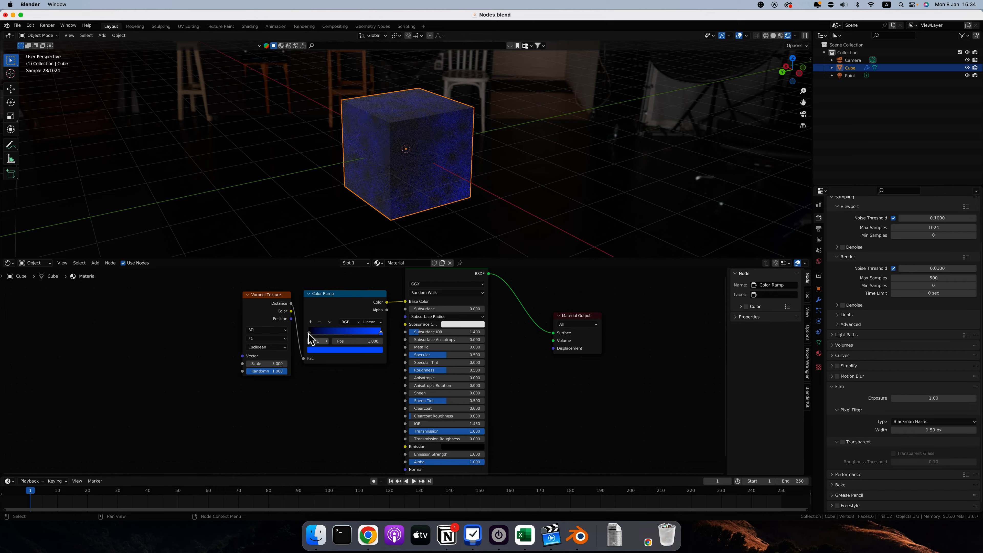
left_click(309, 333)
left_click(324, 351)
left_click_drag(367, 269, 367, 234)
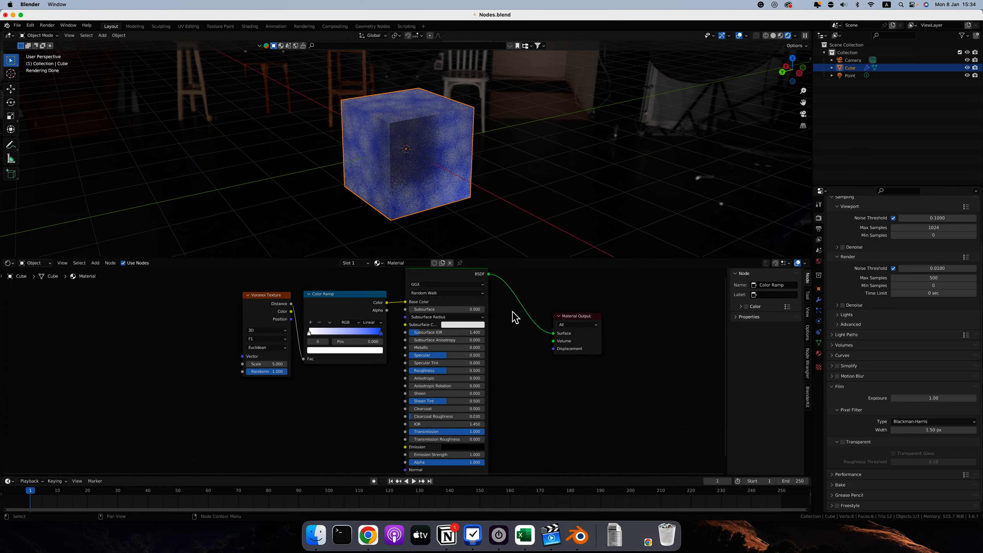
Step: Preview the Color Ramp directly on the cube, try linking nodes manually to the Material Output, and return to the Principled BSDF
scroll(513, 312, "up", 2)
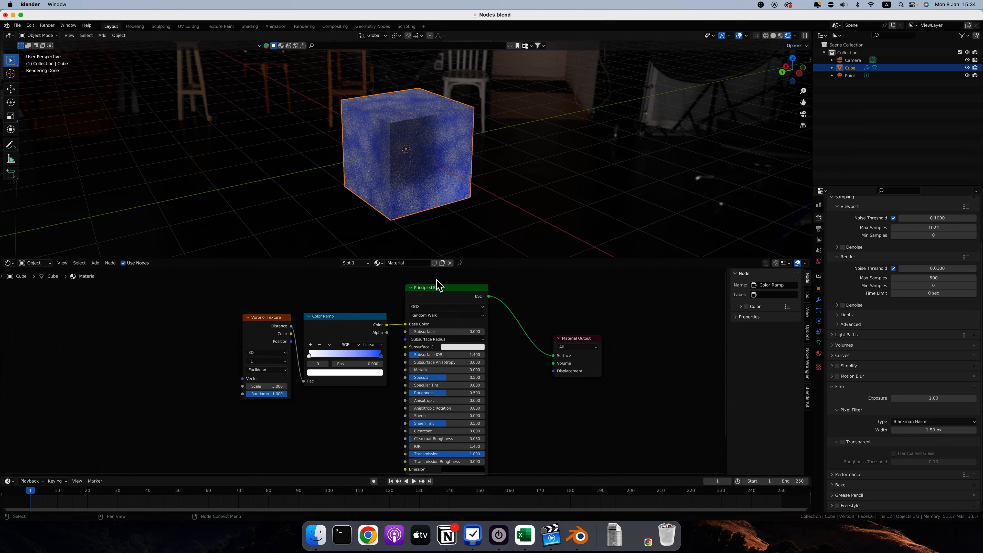
left_click(345, 321, "ctrl+shift")
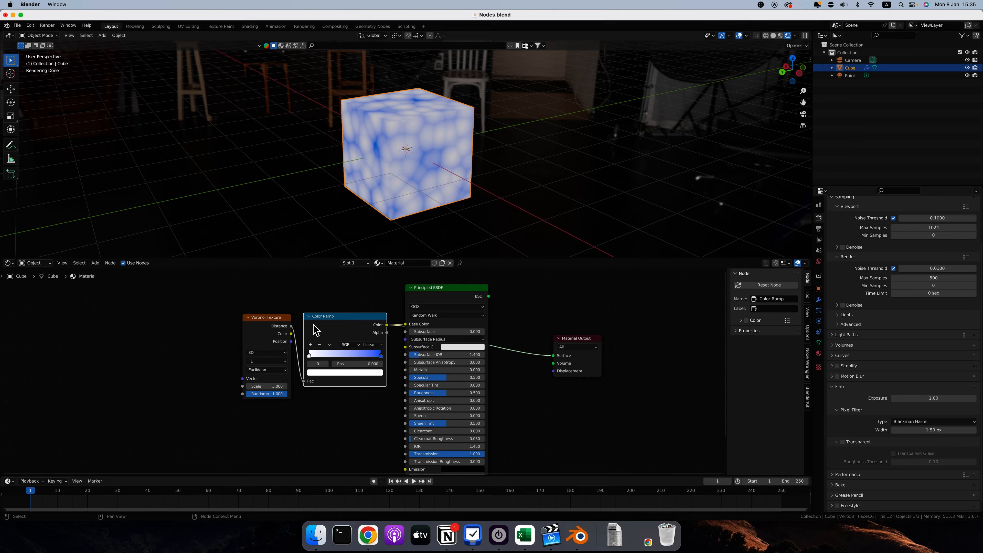
left_click_drag(387, 325, 559, 351)
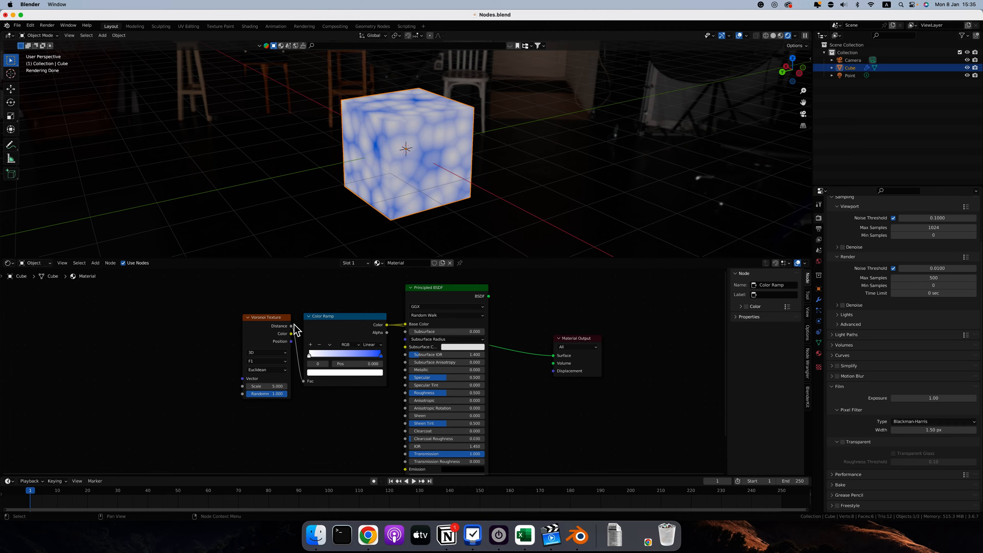
left_click_drag(292, 327, 559, 360)
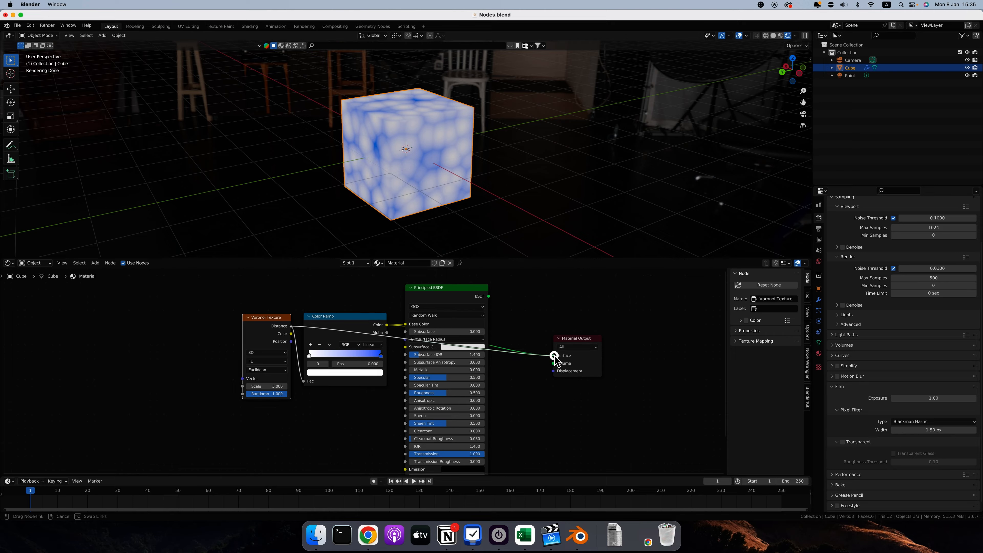
left_click(457, 289, "ctrl+shift")
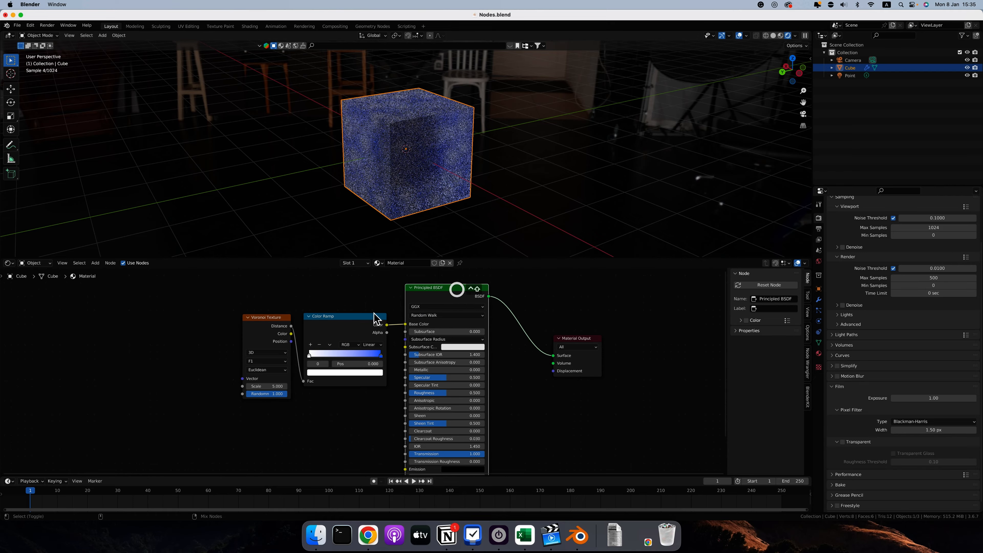
left_click(366, 318, "ctrl+shift")
left_click(437, 287, "ctrl+shift")
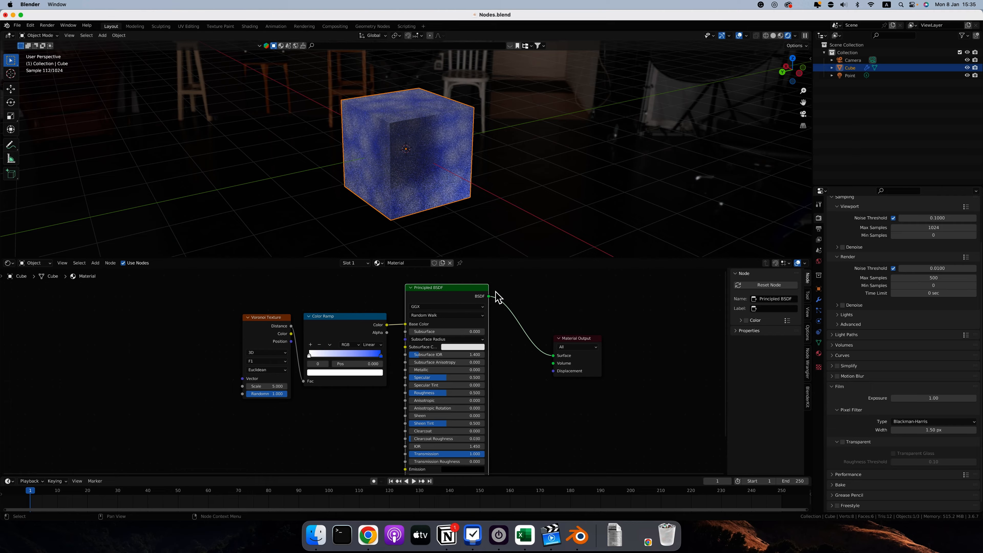
Step: Open the cube's material properties and expand the Color Ramp settings under Base Color
scroll(588, 367, "down", 2)
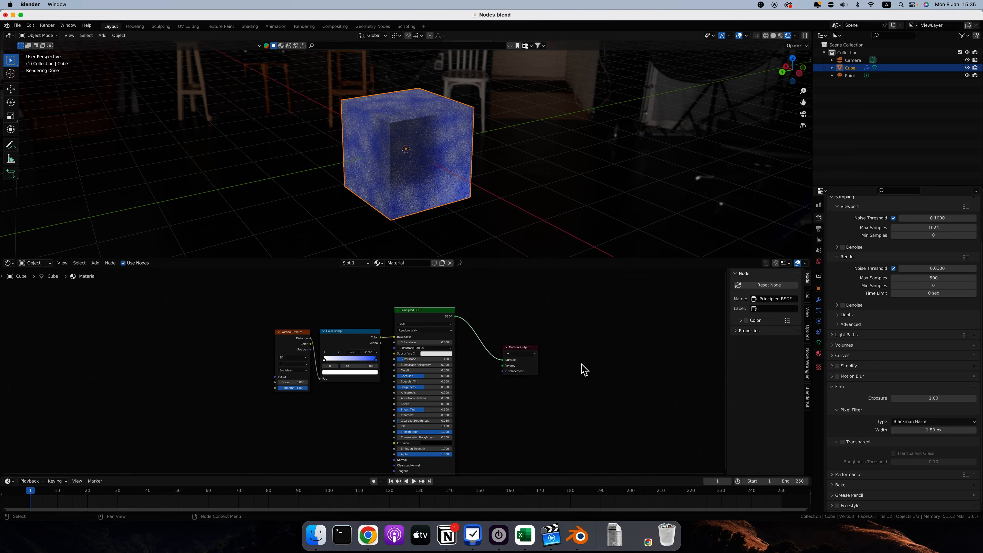
left_click(819, 354)
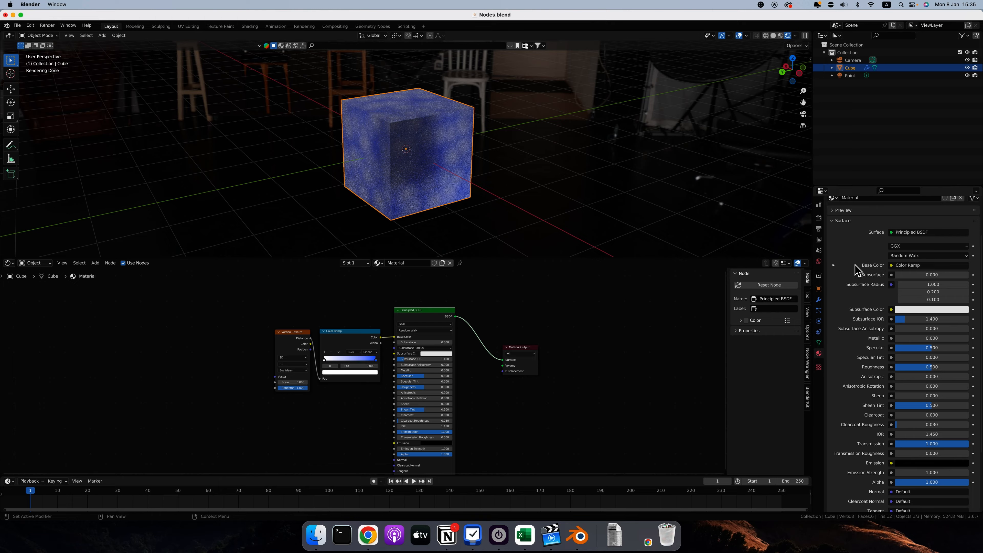
left_click(835, 266)
left_click(892, 266)
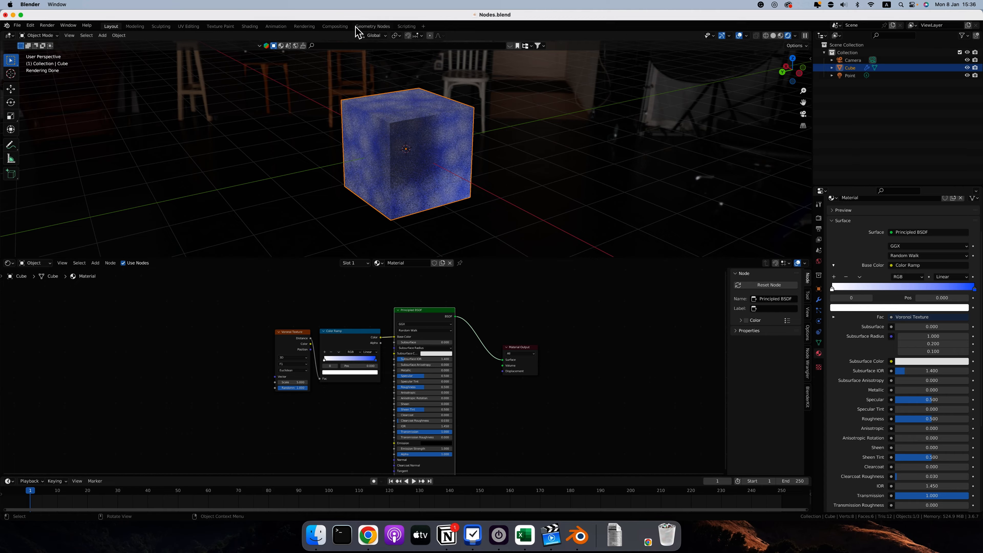
Step: Switch to the Compositing workspace
left_click(336, 26)
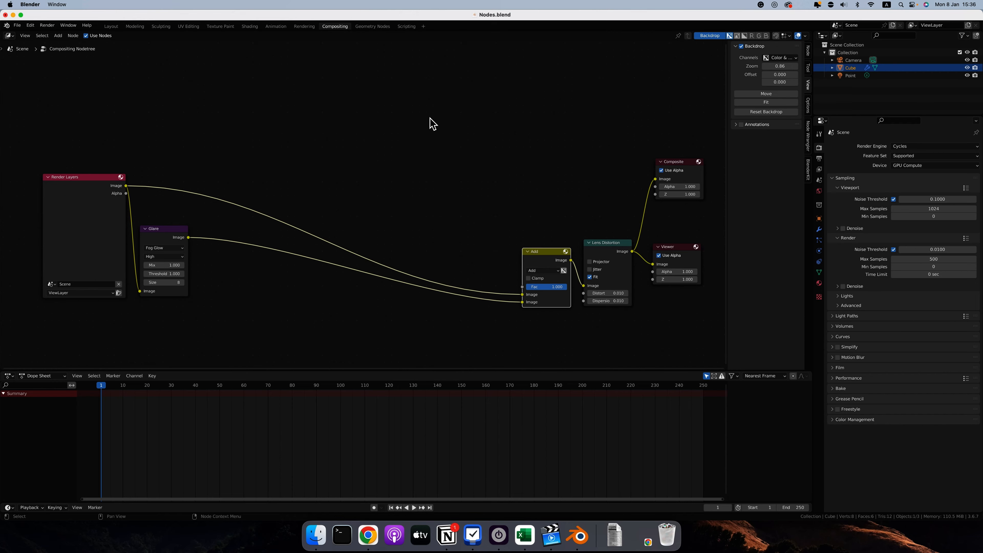
Step: Nudge the Viewer node slightly away from Lens Distortion and link the Render Layers image output directly to the Viewer
scroll(430, 189, "down", 3)
scroll(430, 189, "right", 3)
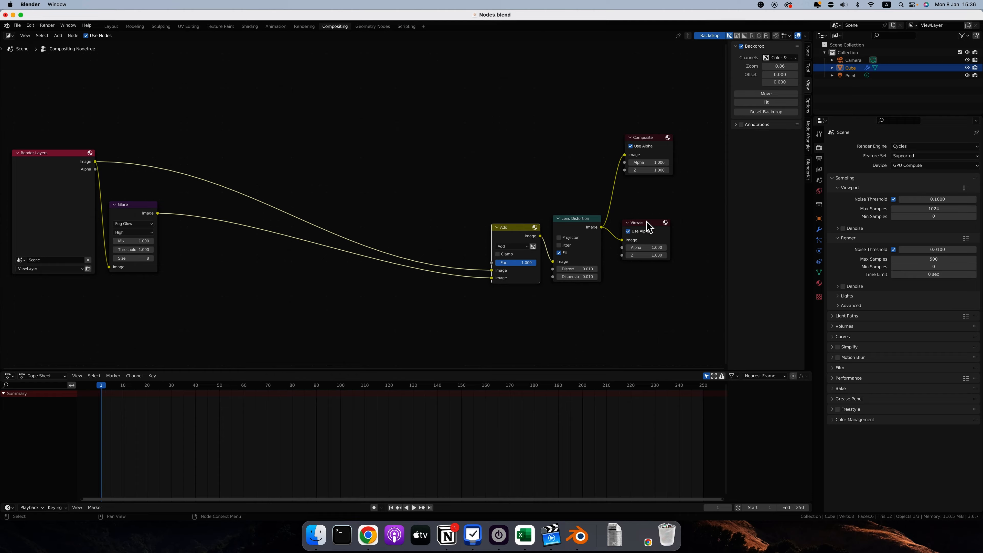
left_click_drag(653, 221, 660, 220)
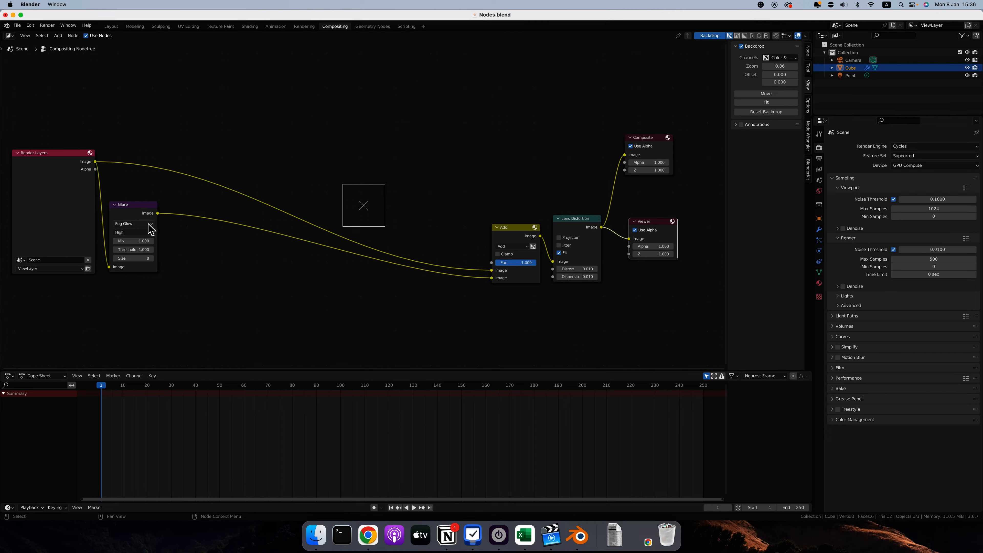
left_click(66, 154, "ctrl+shift")
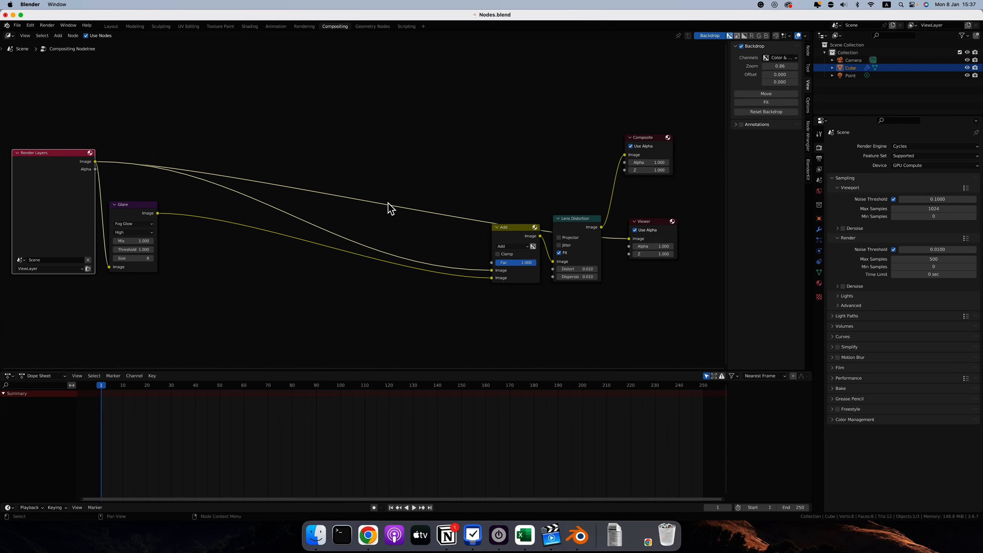
Step: Render the image from the camera view in the Layout workspace, close the render, and return to the Compositing workspace
left_click(52, 25)
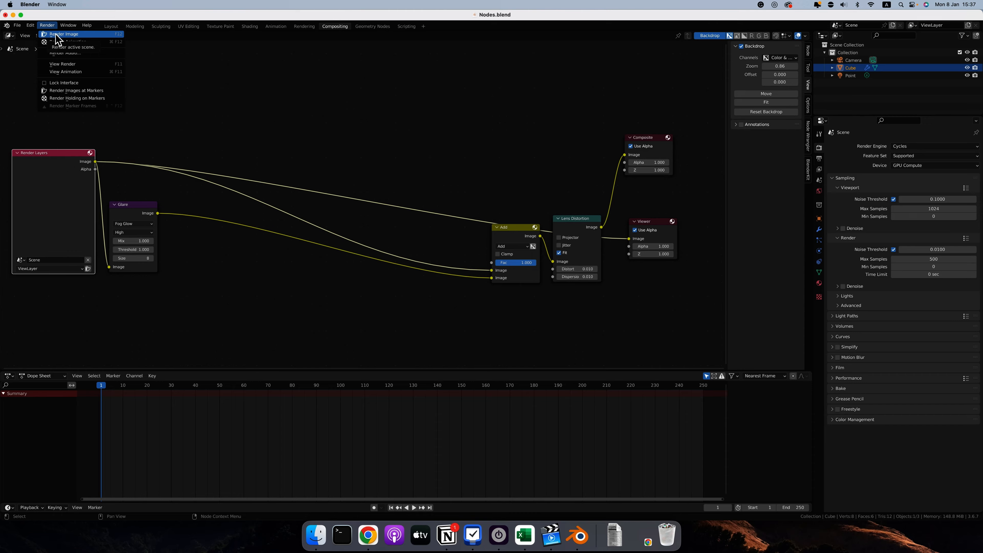
left_click(113, 27)
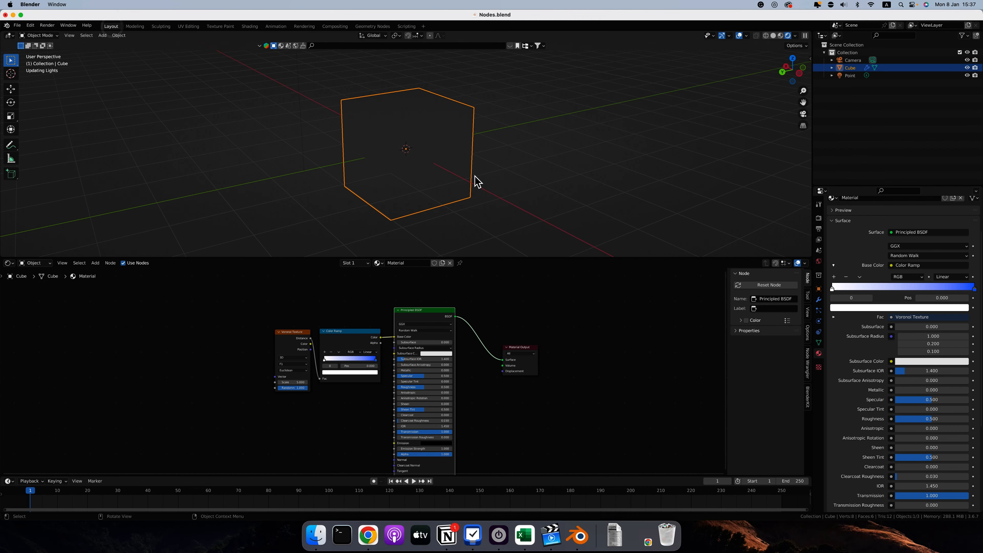
key("KP_0")
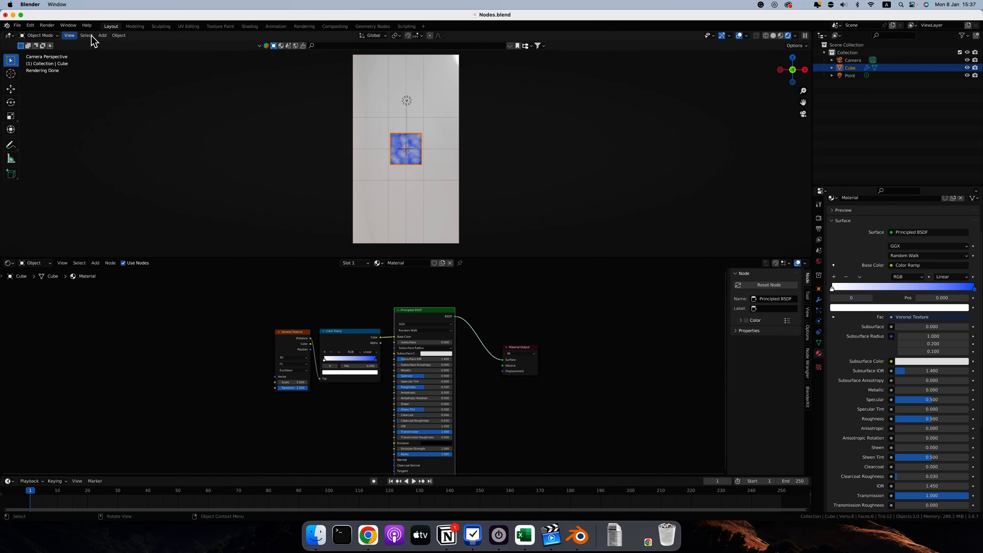
left_click(47, 25)
left_click(58, 34)
key("Escape")
left_click(335, 27)
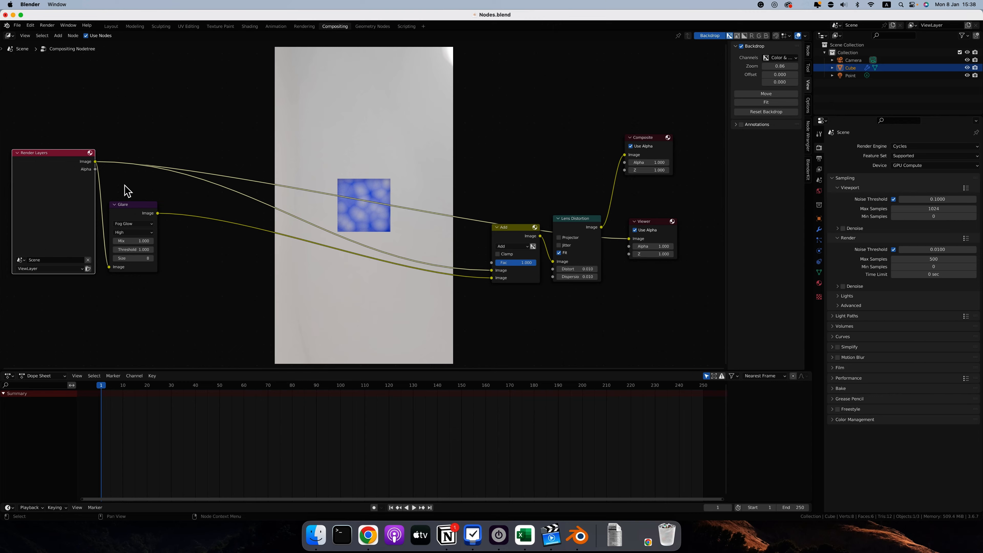
Step: Set the Glare node's type to Streaks
left_click(130, 223)
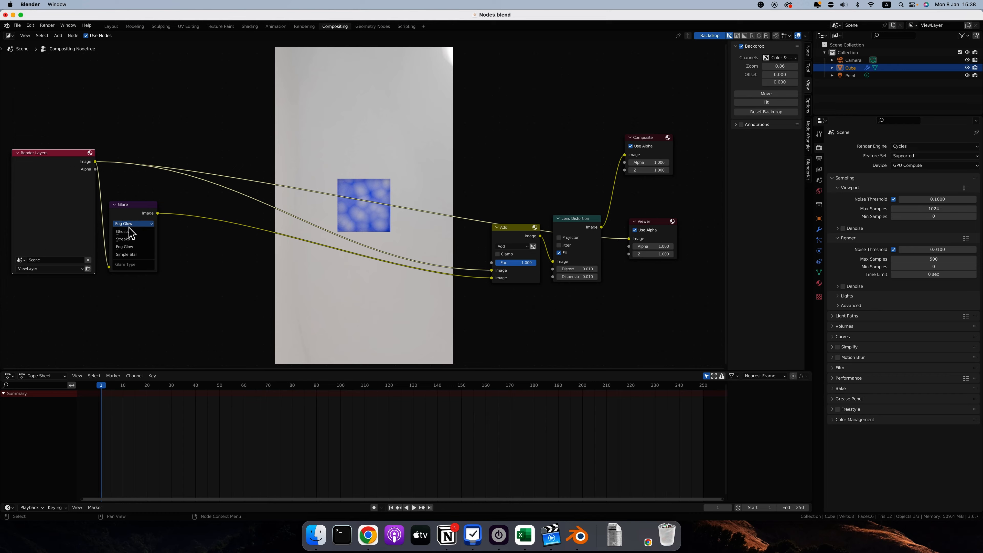
left_click(130, 239)
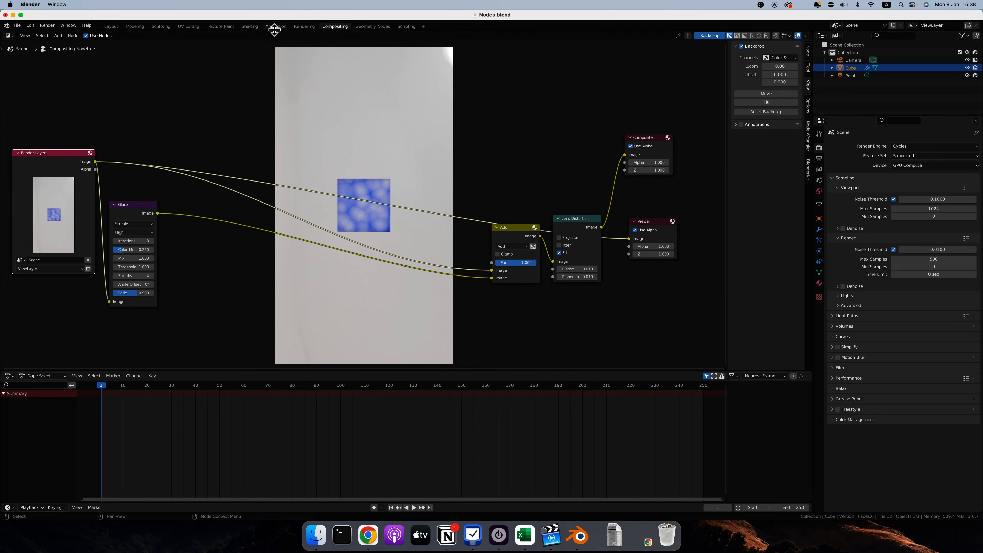
Step: In the Layout workspace, set the cube material's Metallic to 1.000 and Roughness to 0.143, and rotate the cube to show several faces
left_click(112, 26)
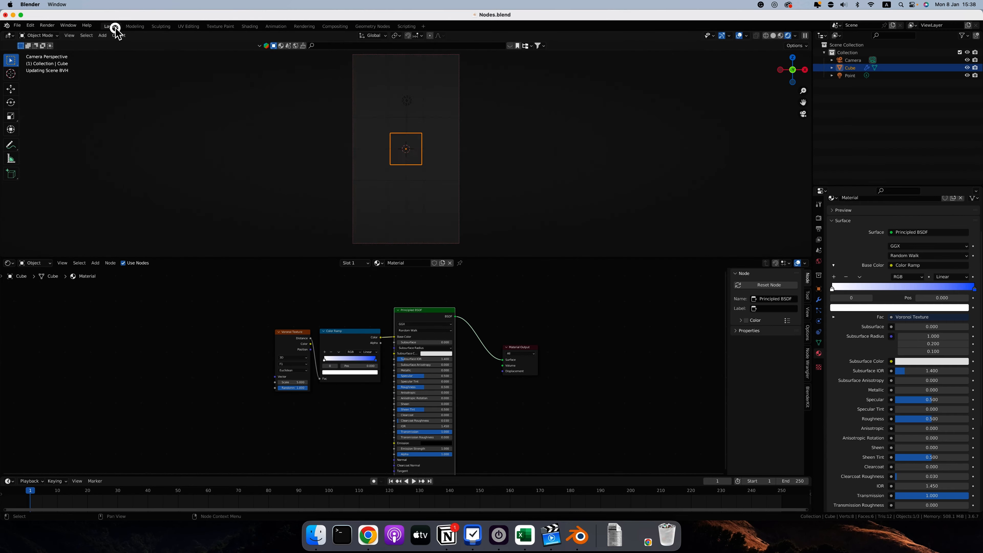
left_click_drag(424, 370, 438, 375)
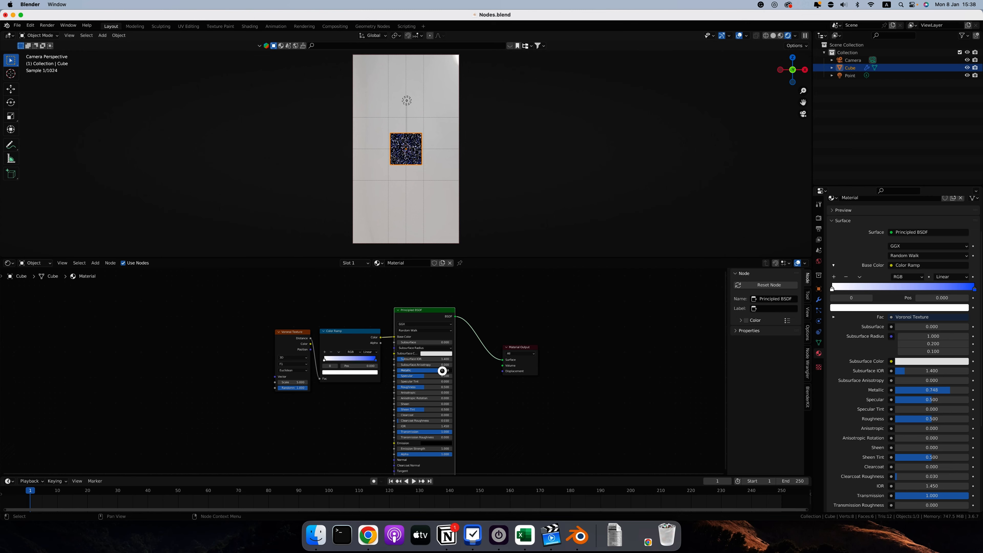
key("r")
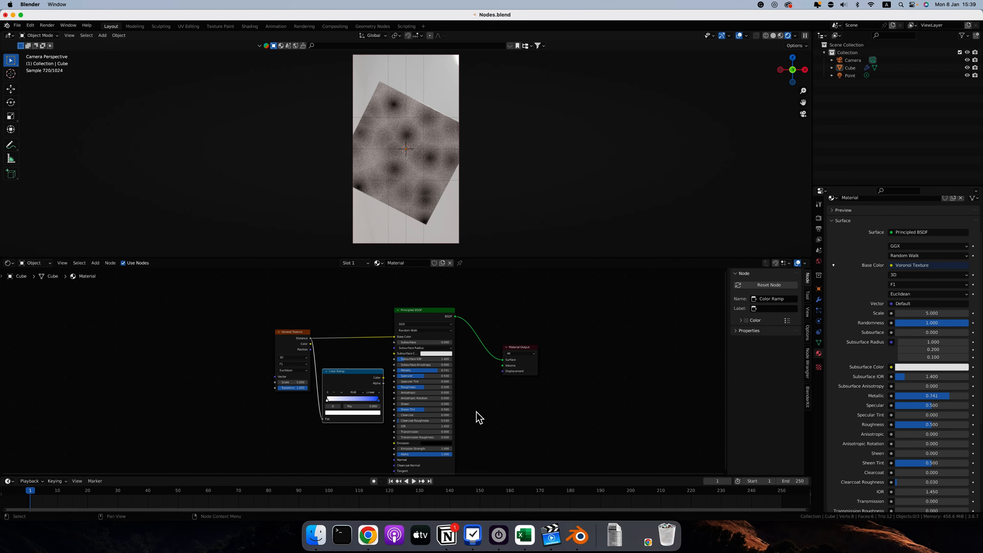
left_click_drag(419, 387, 399, 387)
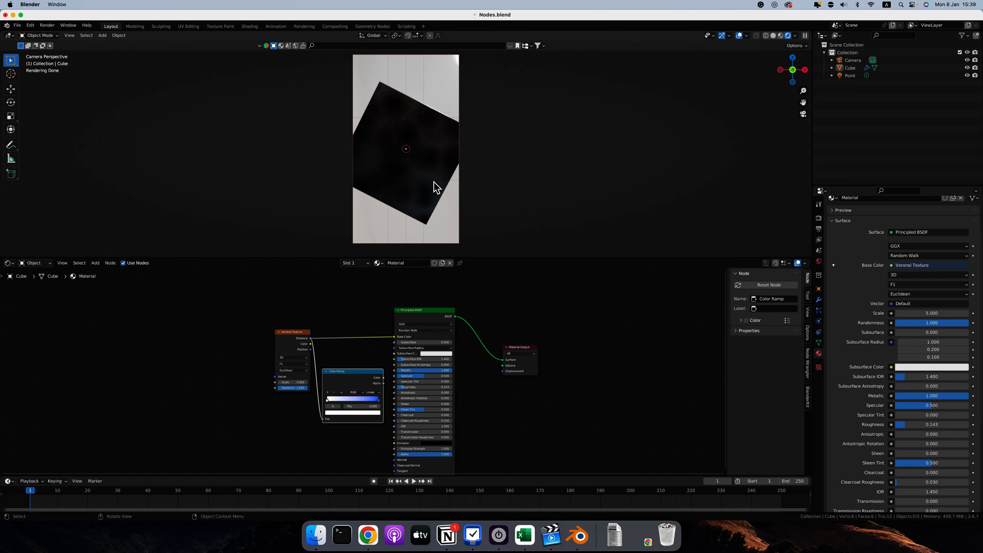
left_click(437, 188)
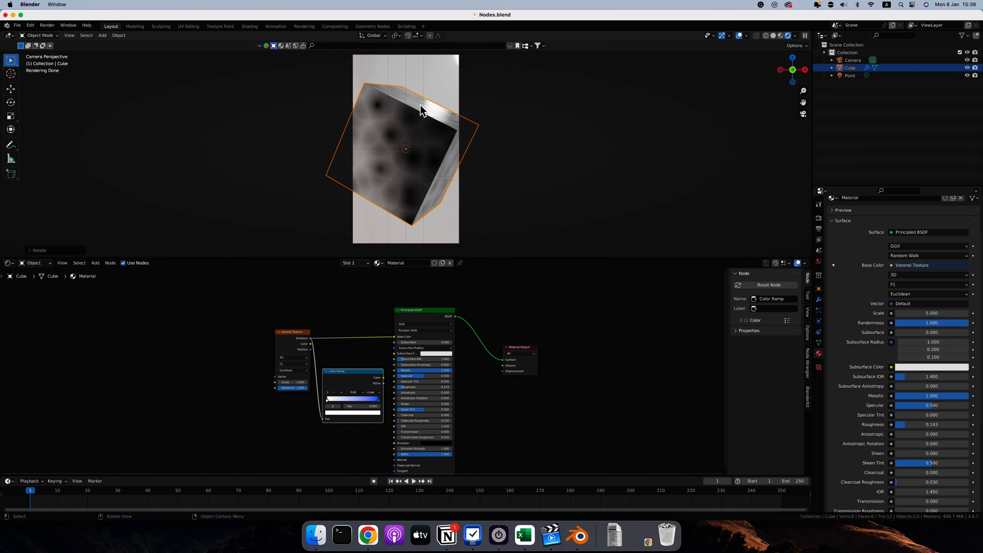
left_click(508, 130)
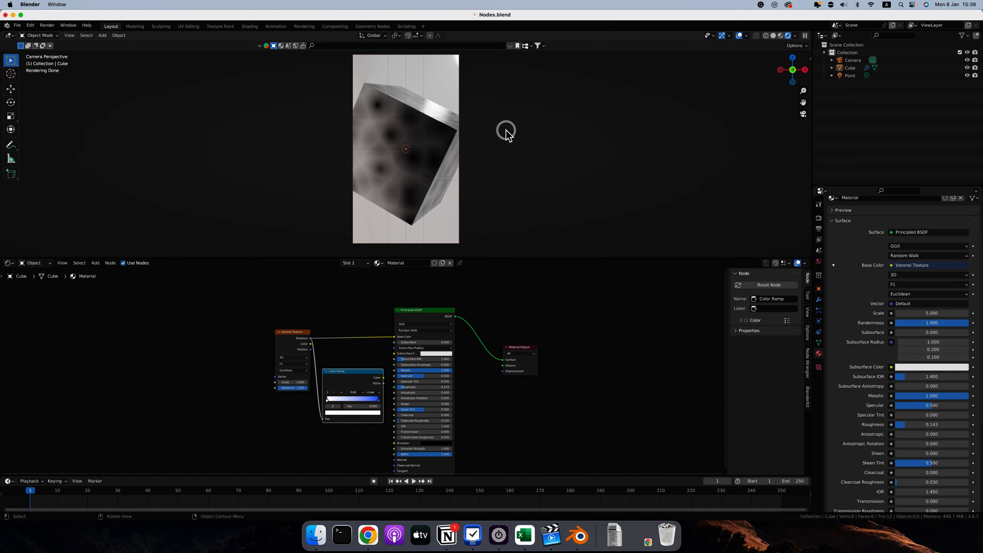
Step: Render the image, compare its ViewLayer and Composite layers, and close the render window
left_click(48, 26)
left_click(54, 34)
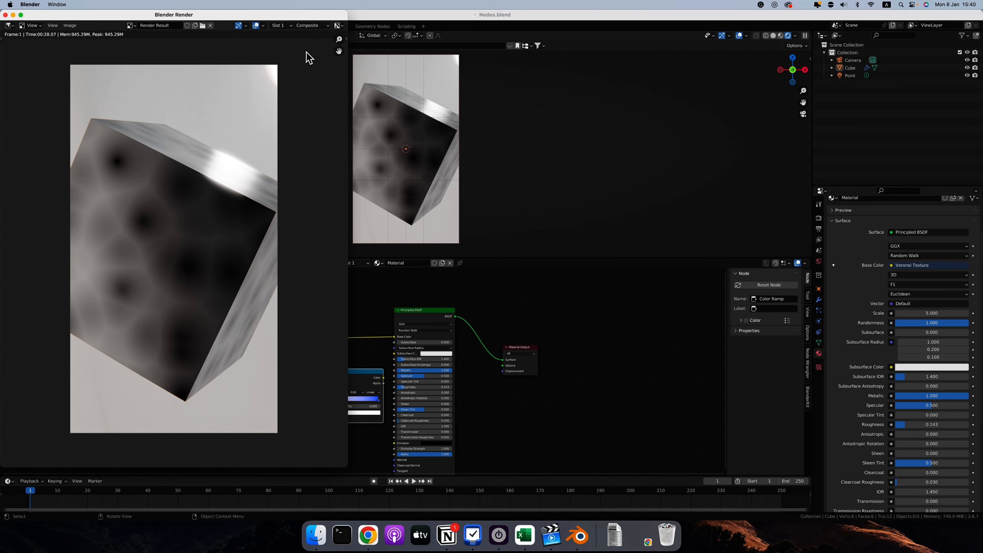
left_click(321, 28)
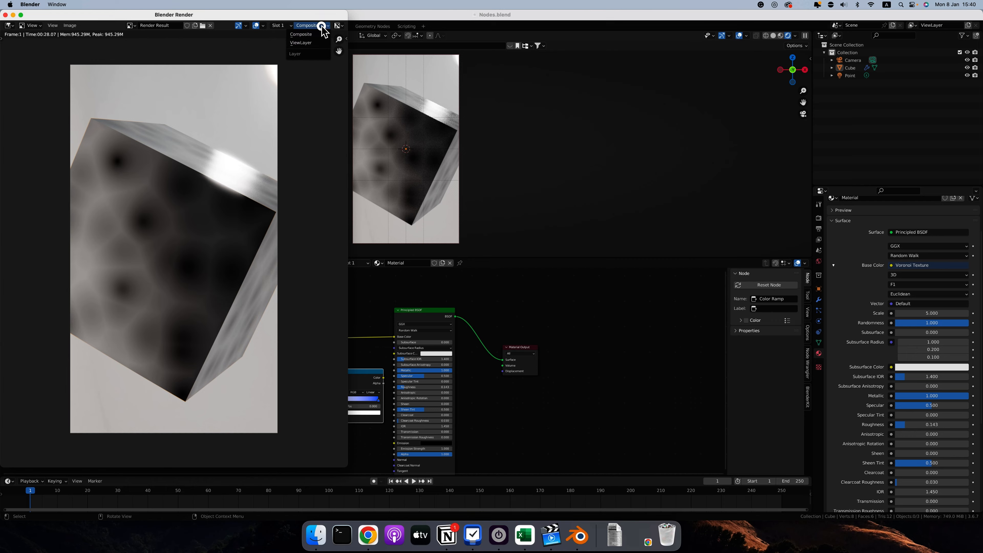
left_click(304, 42)
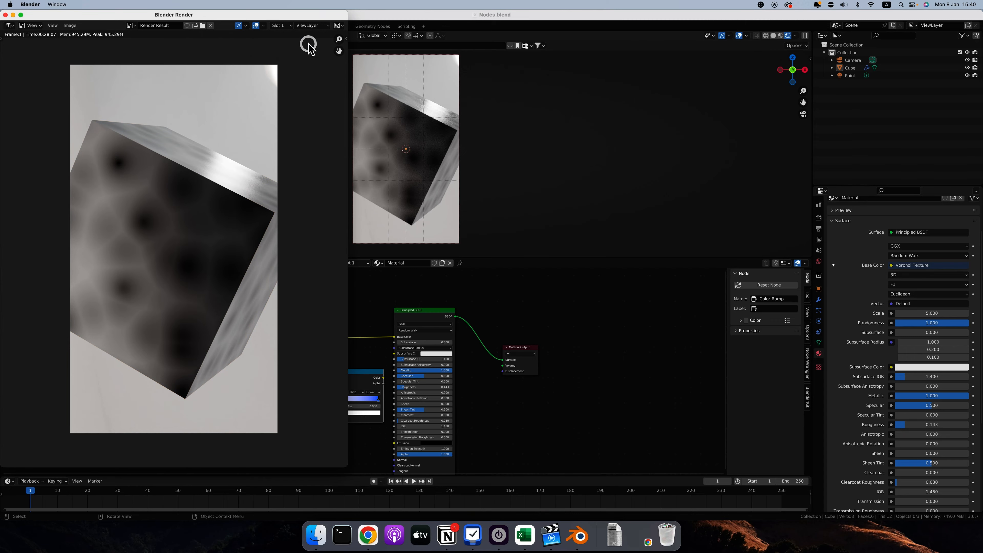
left_click(312, 26)
left_click(310, 27)
left_click(310, 34)
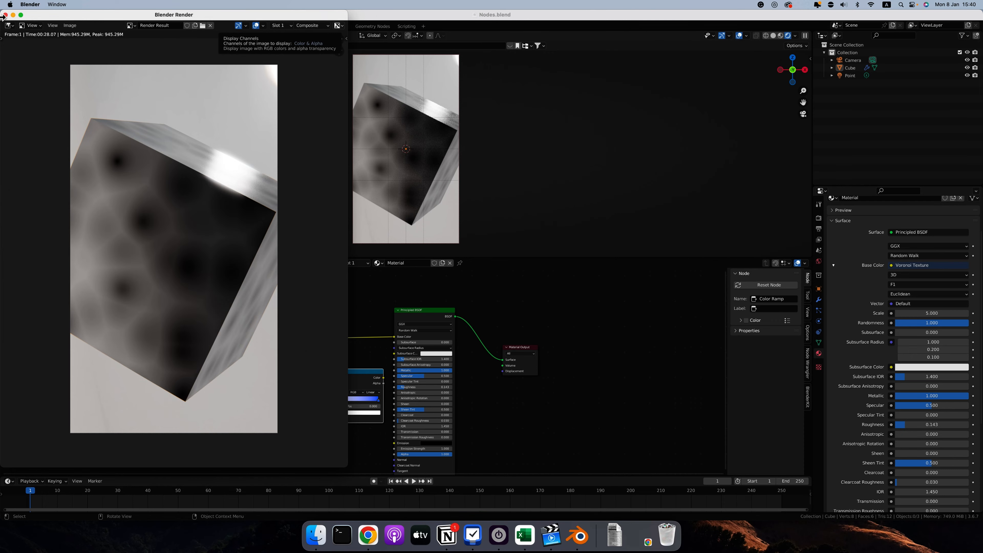
key("Escape")
Step: Return to the Compositing workspace and link the Lens Distortion output to the Viewer
left_click(335, 27)
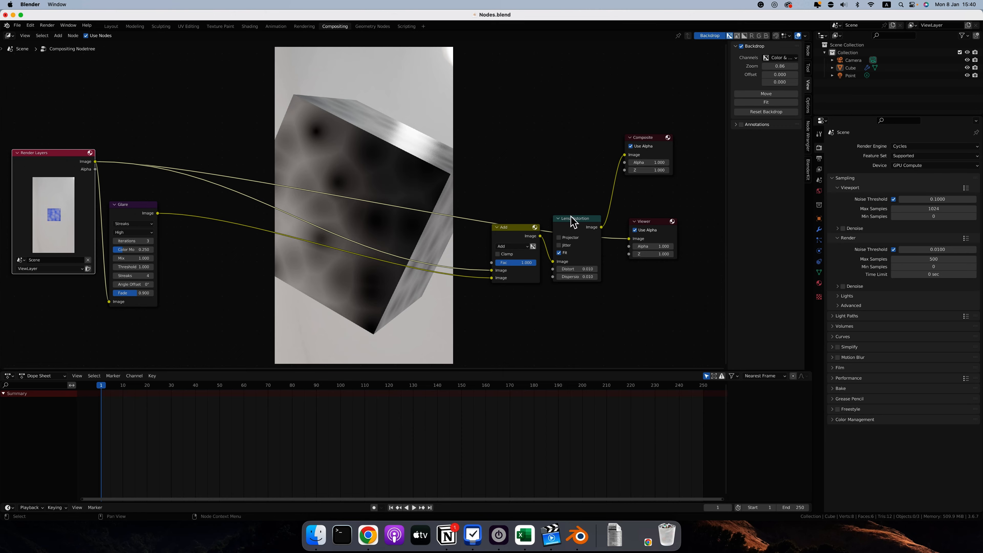
left_click(579, 224, "ctrl+shift")
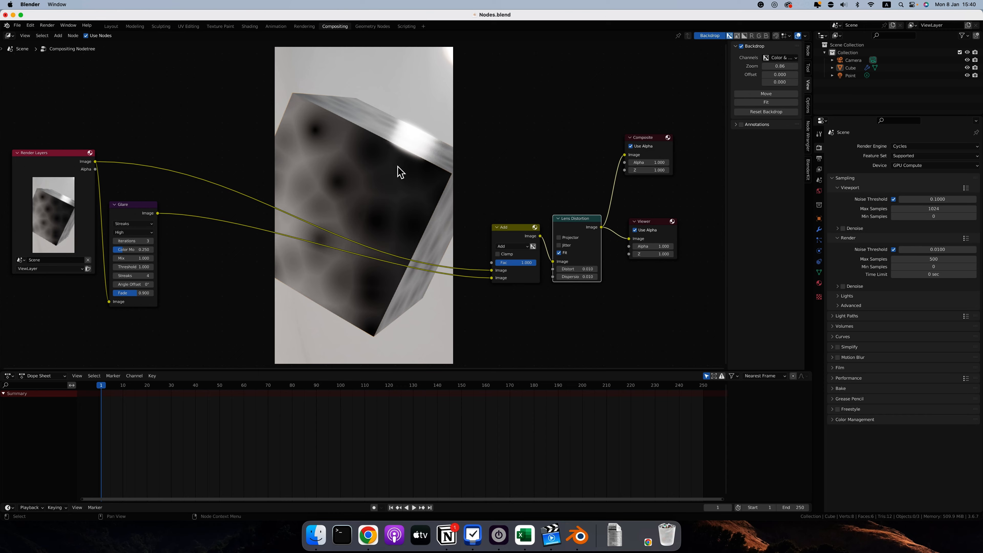
Step: Try the Fog Glow and Simple Star types on the Glare node against Streaks, finishing on Streaks
scroll(148, 230, "right", 1)
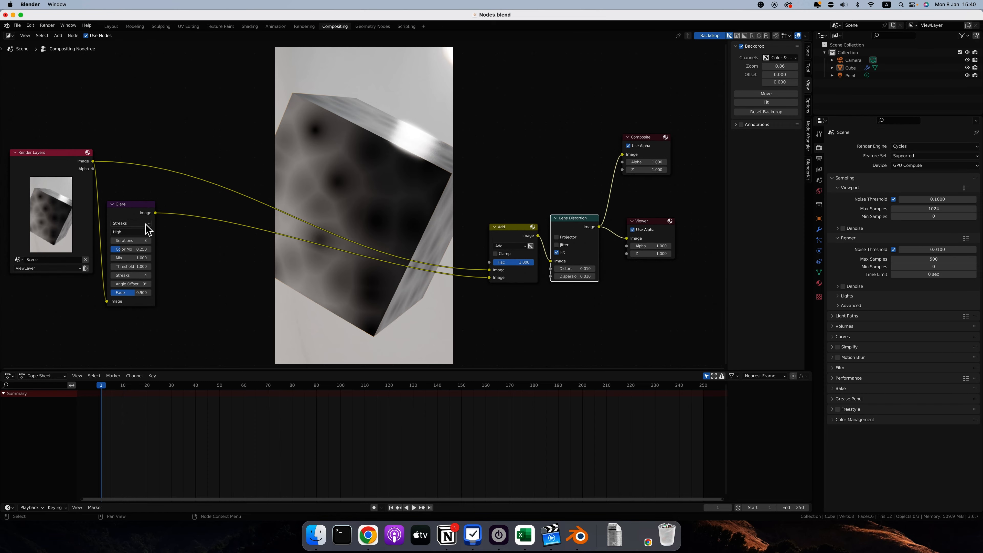
left_click(145, 223)
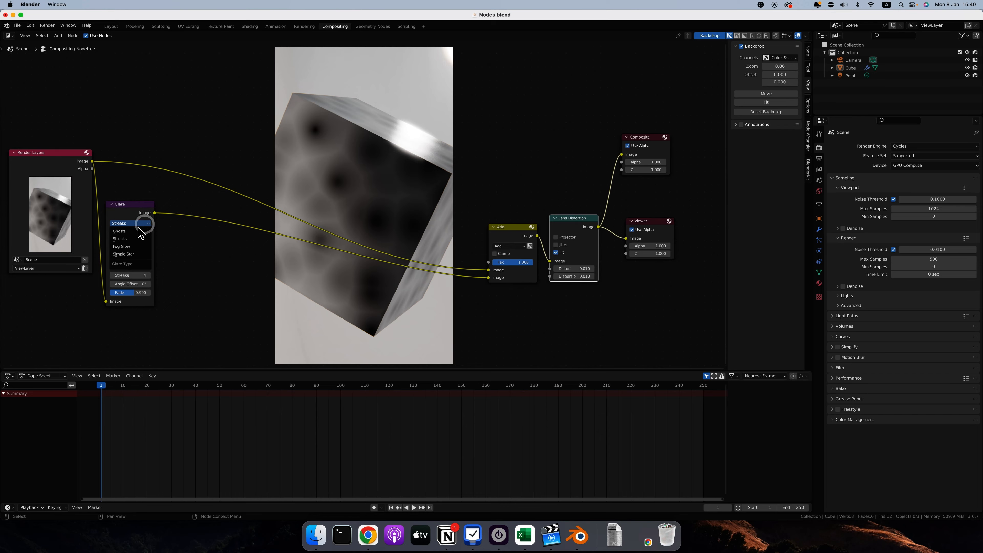
left_click(132, 247)
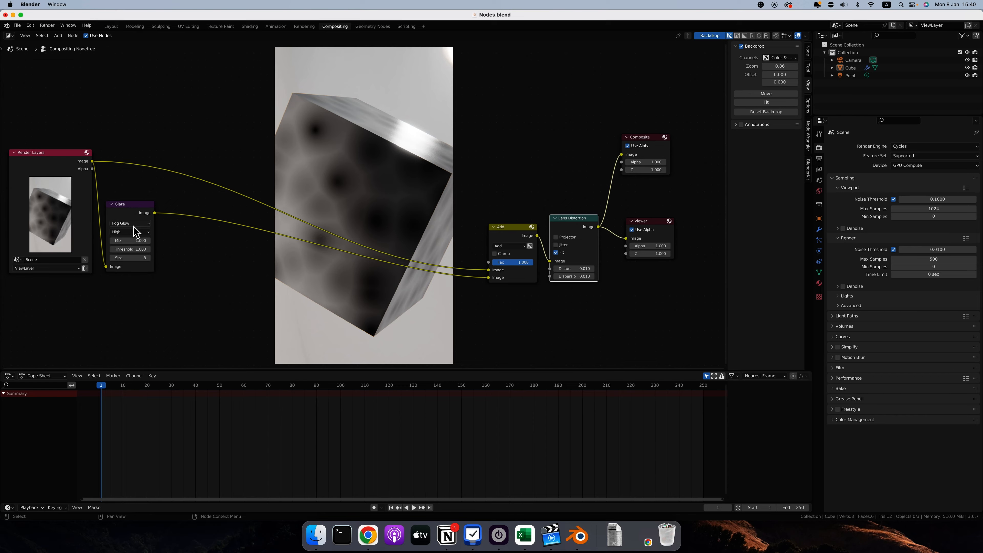
left_click(130, 222)
left_click(122, 253)
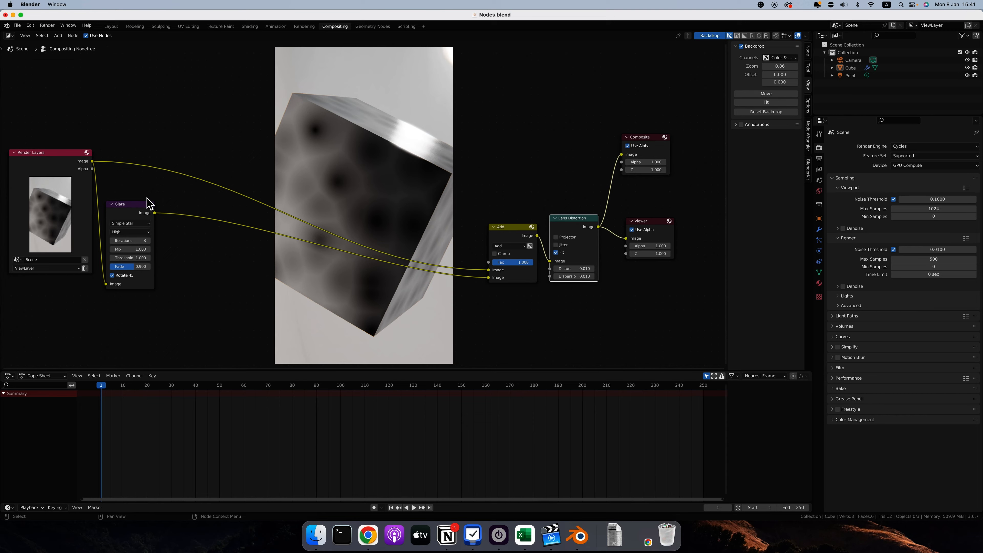
left_click(130, 223)
left_click(122, 239)
left_click(129, 223)
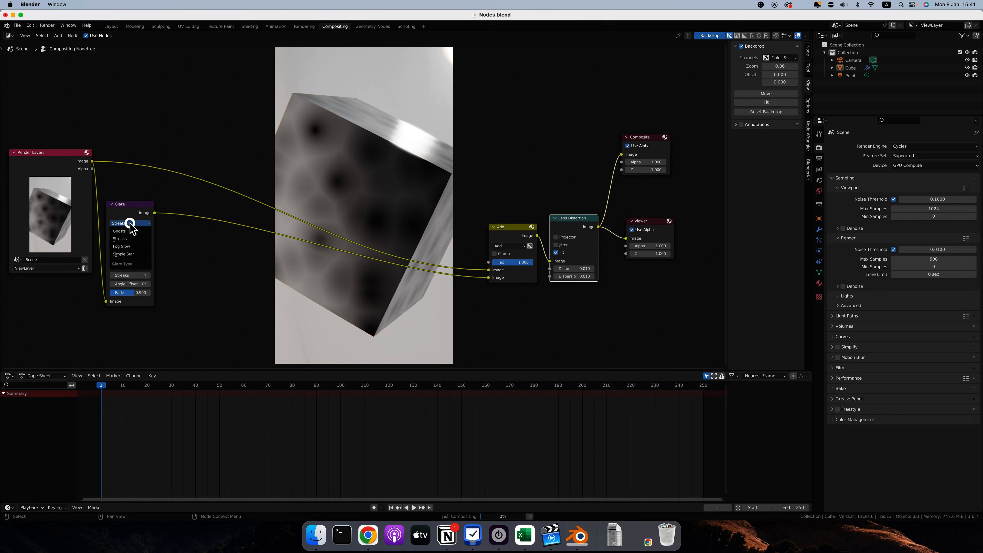
left_click(126, 246)
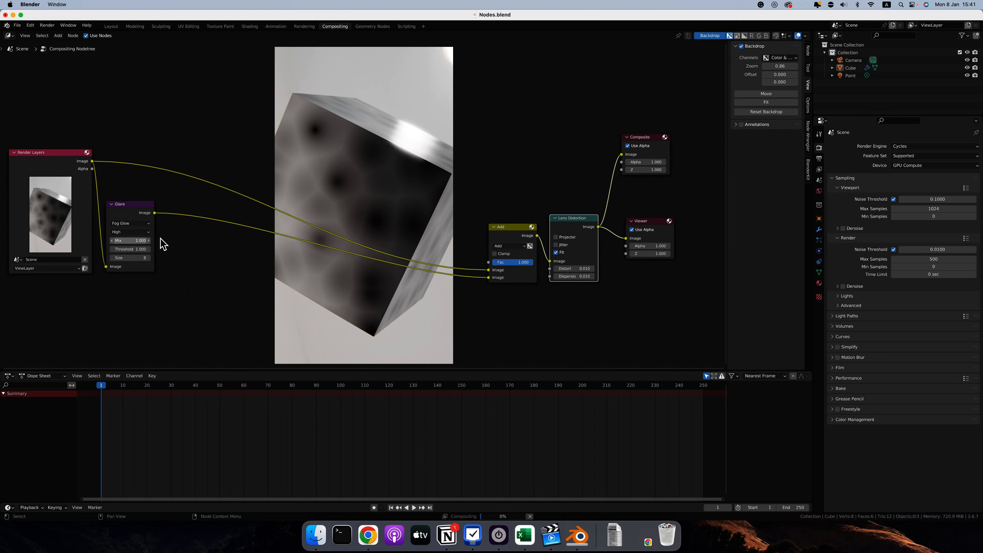
left_click(130, 223)
left_click(125, 238)
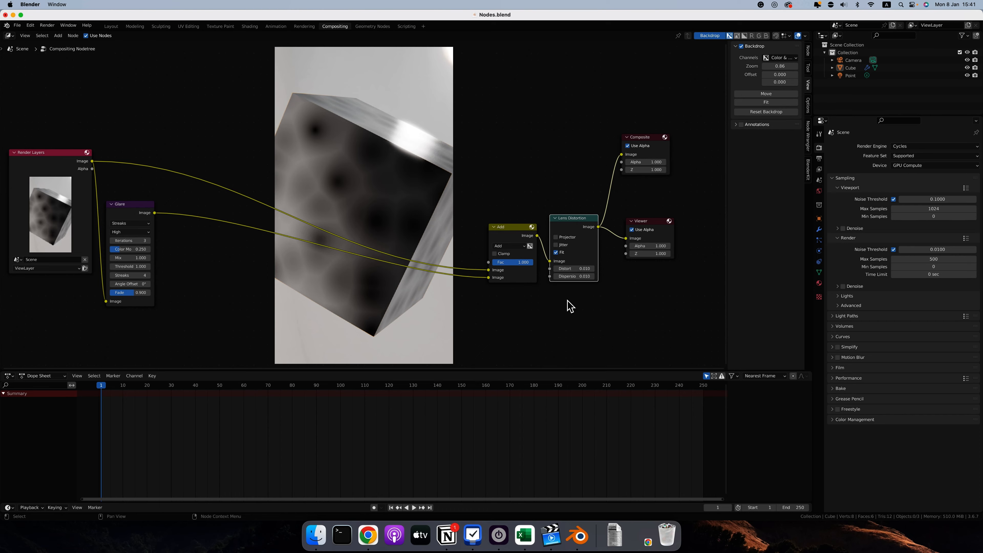
Step: Set the Lens Distortion node's Dispersion to 0.05 and disable its Fit option
left_click(576, 276)
key("BackSpace")
type("0.05")
key("Return")
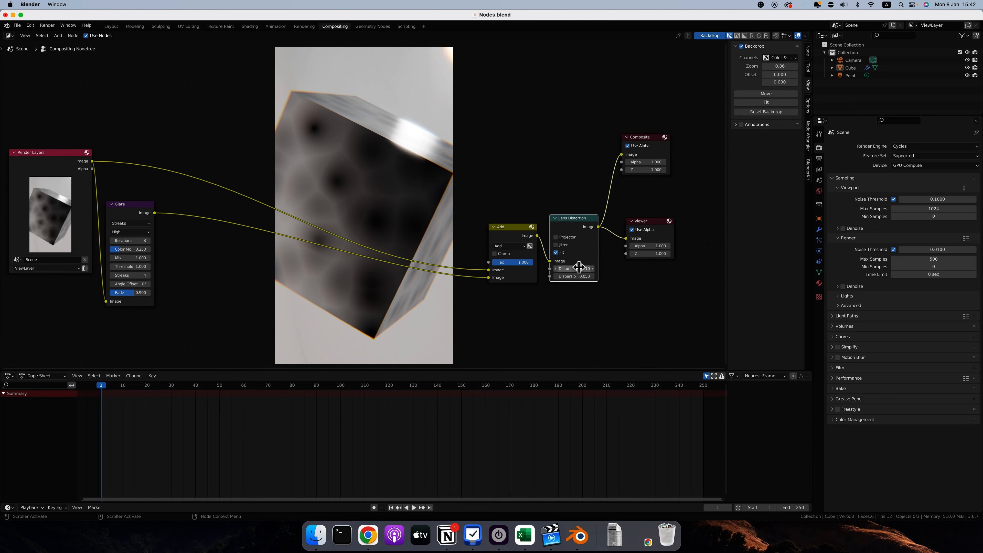
left_click(556, 252)
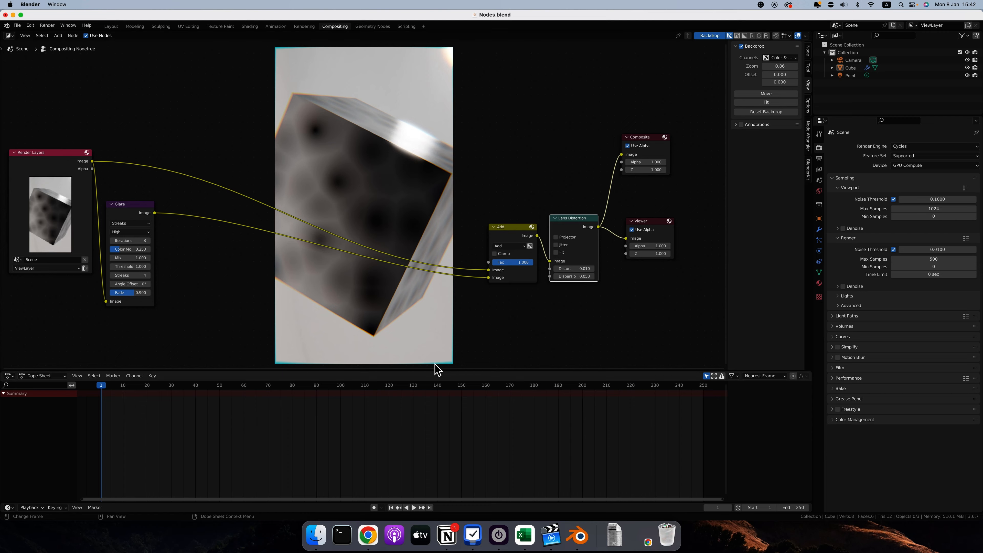
Step: Set the Lens Distortion node's Dispersion to 0 and raise its Distort value to 0.250
double_click(582, 276)
type("0")
key("Return")
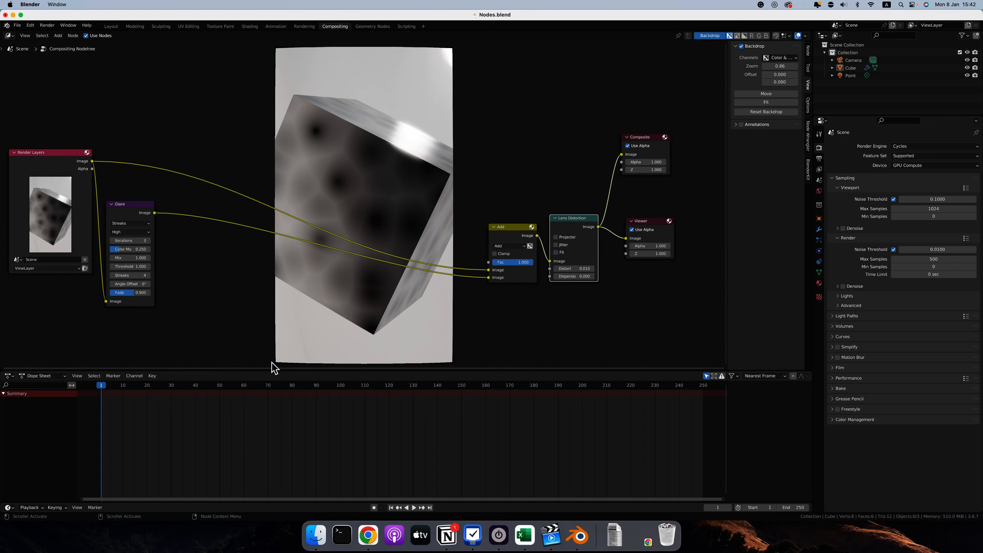
left_click_drag(569, 268, 576, 268)
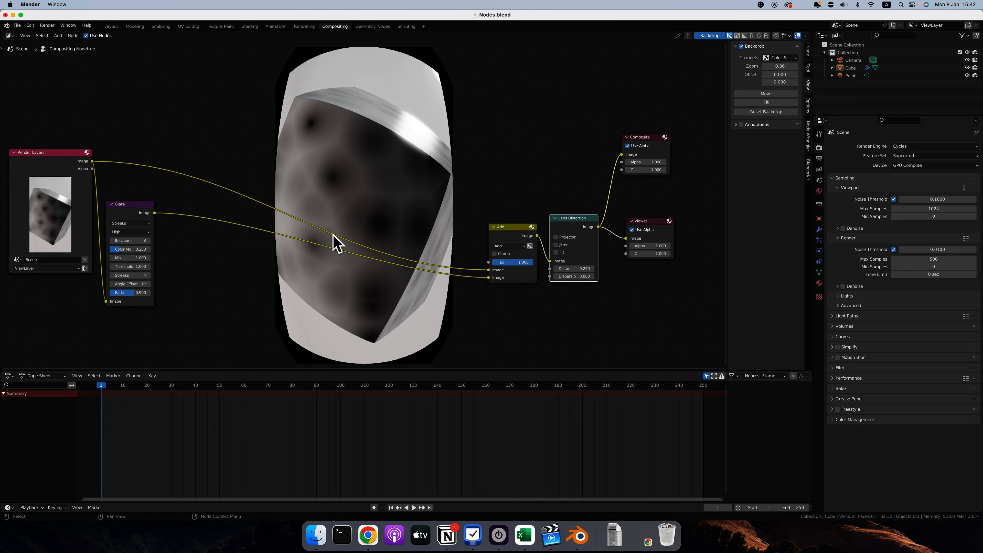
Step: Restore the Lens Distortion node's Dispersion to 0.05 and enable its Fit option
left_click(576, 276)
key("BackSpace")
type("0.05")
key("Return")
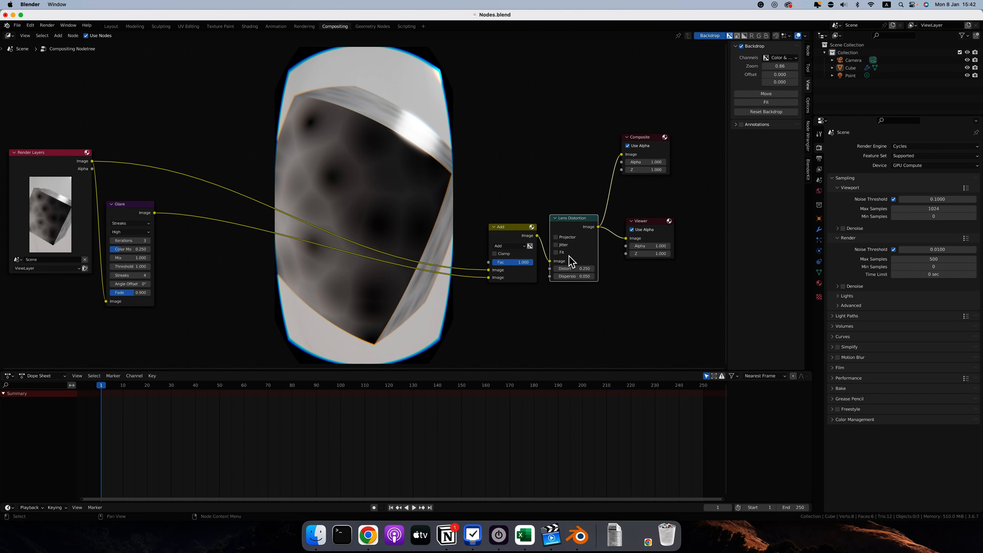
left_click(556, 253)
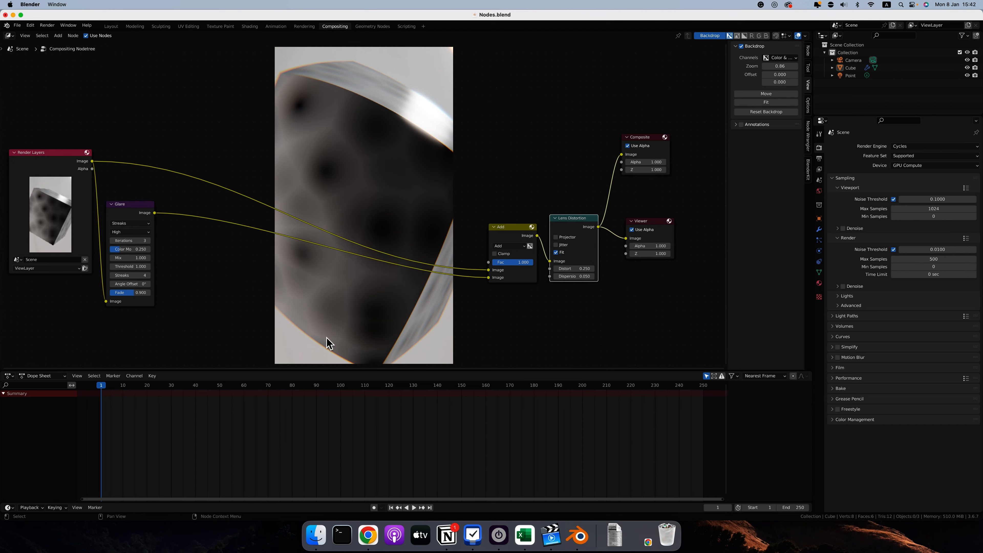
Step: Set both the Distort and Dispersion values of the Lens Distortion node to 0.01
left_click(576, 266)
type("0.01")
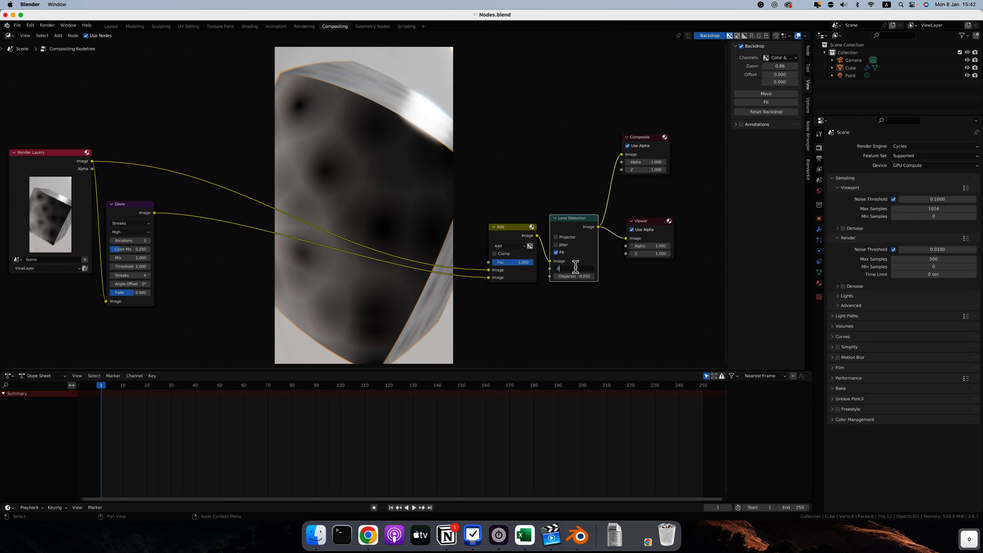
key("Return")
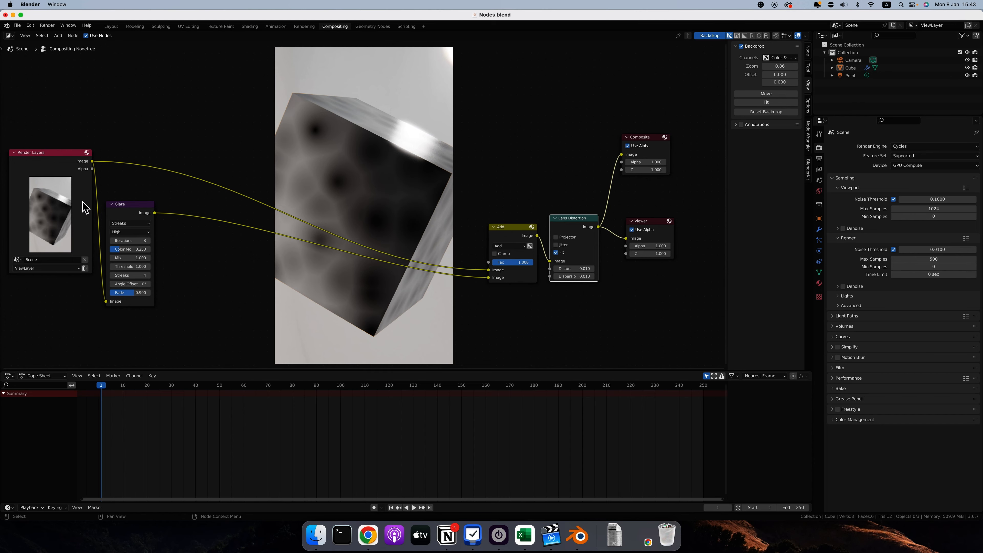
Step: Preview the Glare node's output through the Viewer, try the Fog Glow type and return it to Streaks
left_click(132, 211, "ctrl+shift")
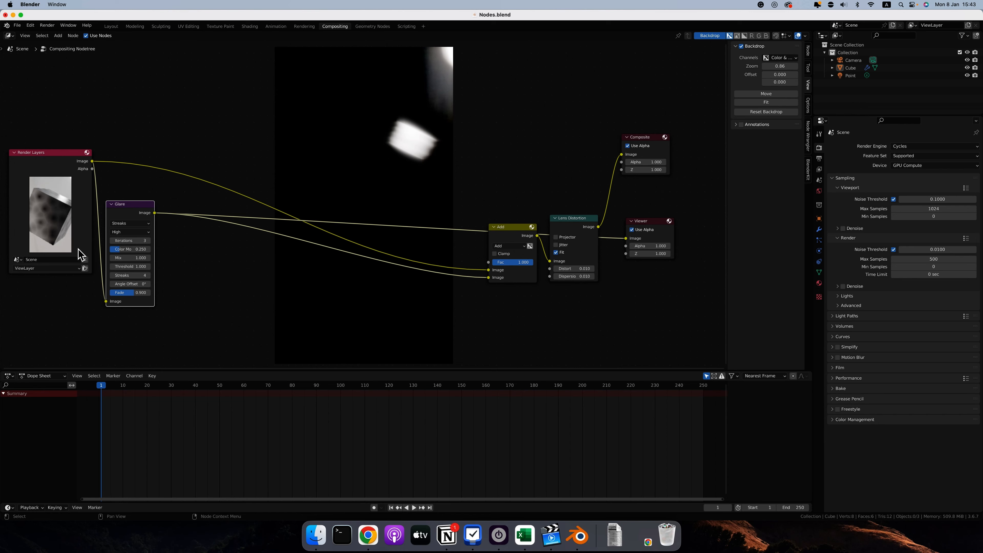
left_click(125, 223)
left_click(128, 245)
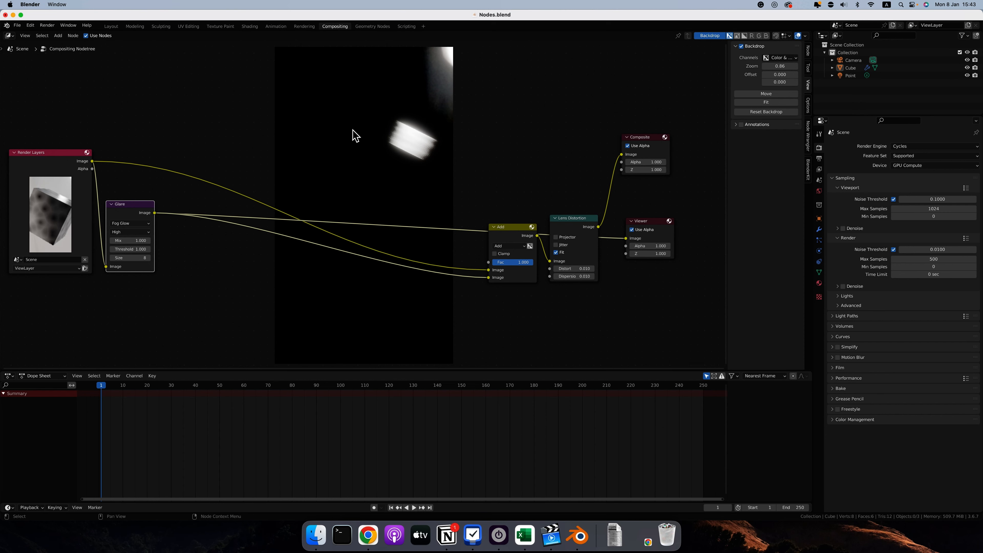
left_click(128, 223)
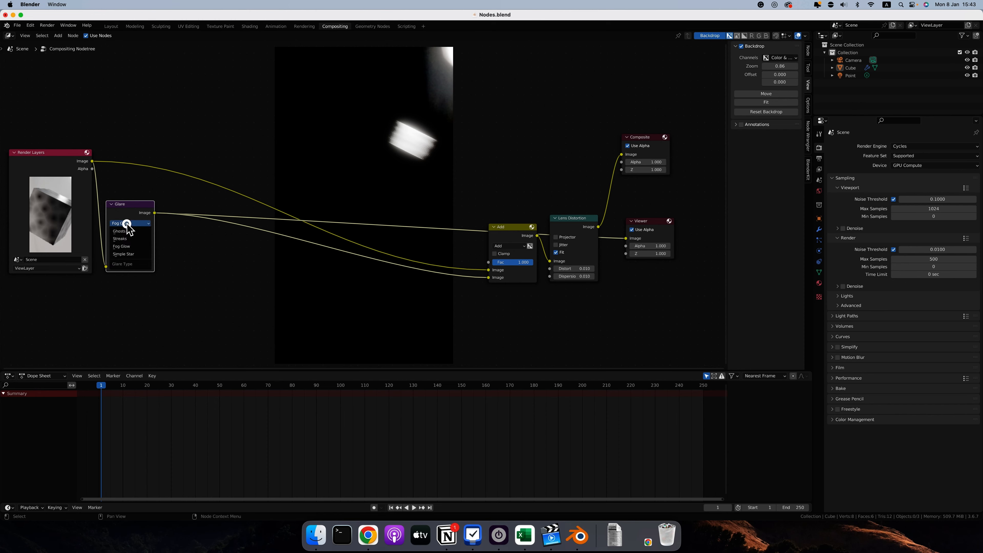
left_click(127, 238)
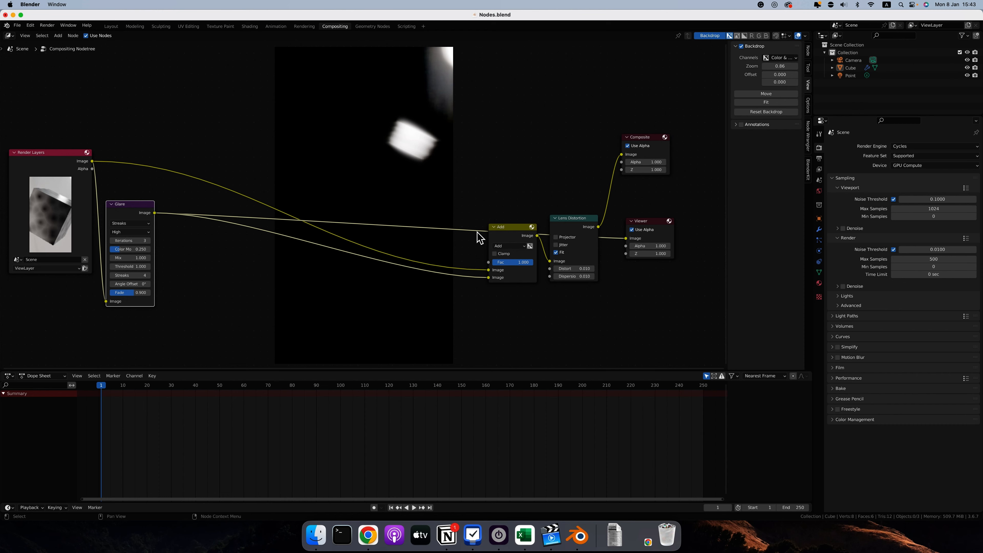
Step: Enable the view layer's Cryptomatte Object and Material passes and link the Render Layers node's CryptoObject00 output to the Viewer's Image input
left_click(819, 170)
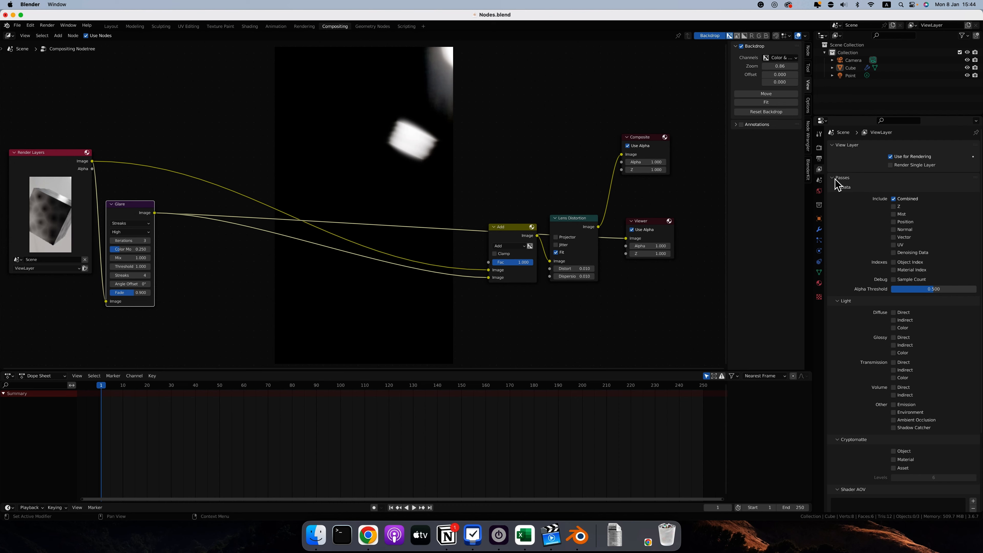
scroll(838, 170, "down", 2)
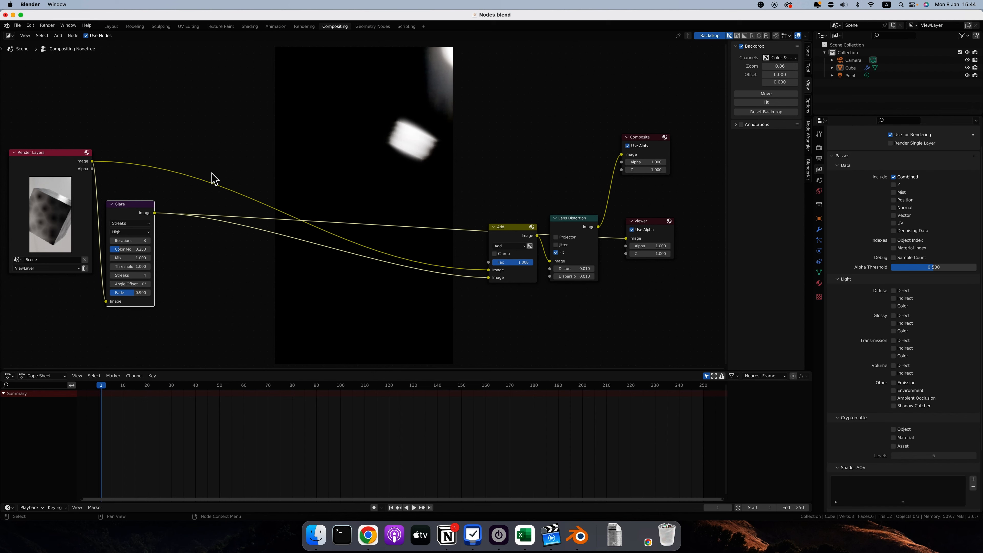
scroll(836, 306, "down", 4)
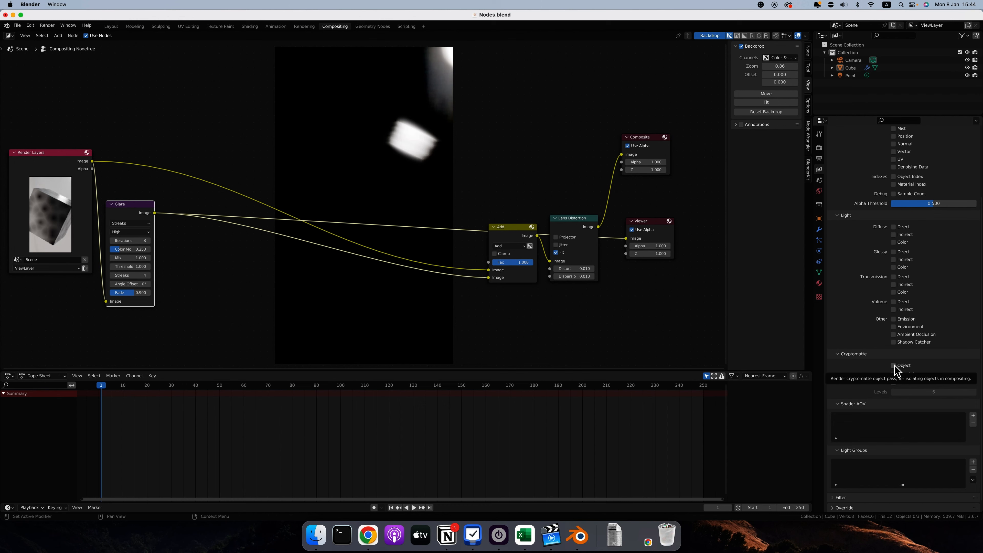
left_click(894, 365)
left_click(894, 374)
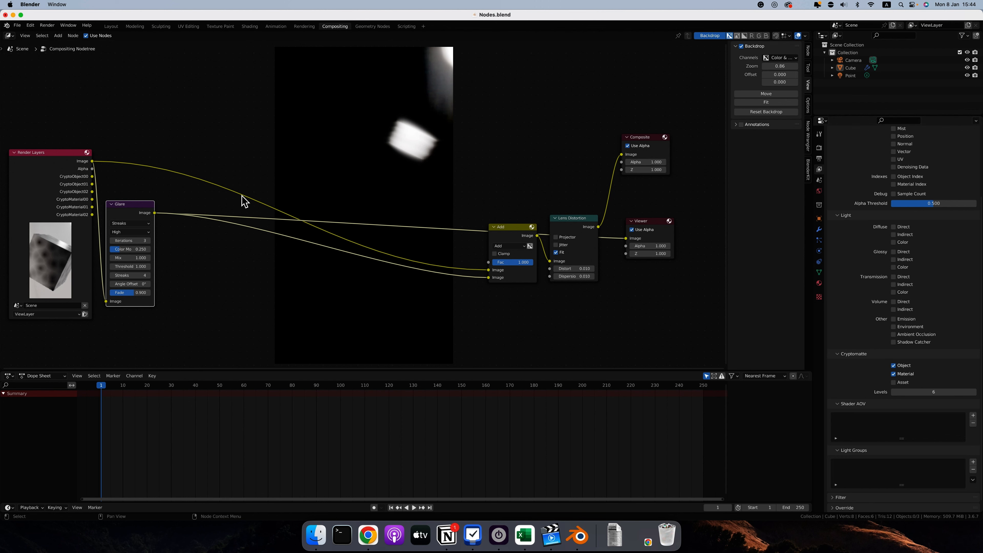
left_click_drag(93, 176, 626, 238)
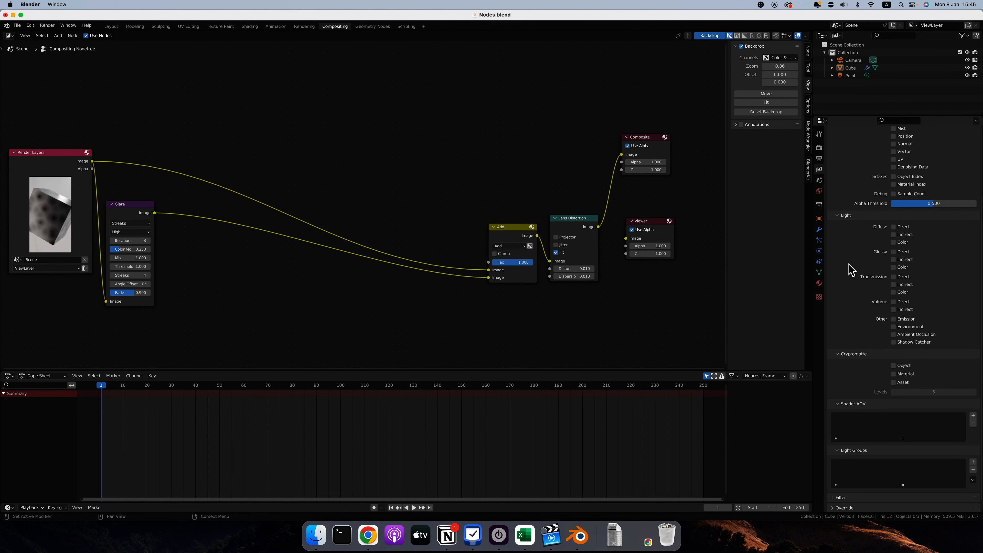
scroll(848, 270, "up", 5)
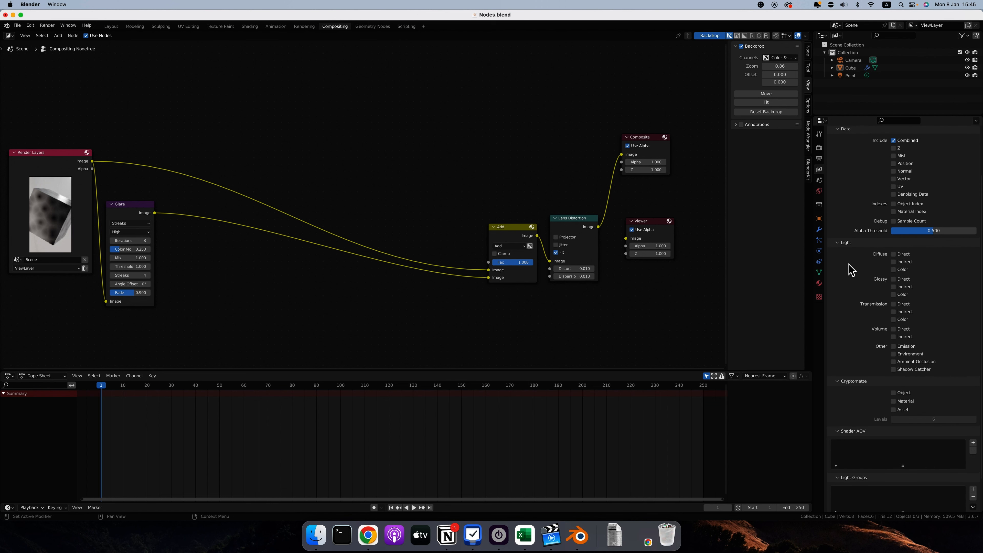